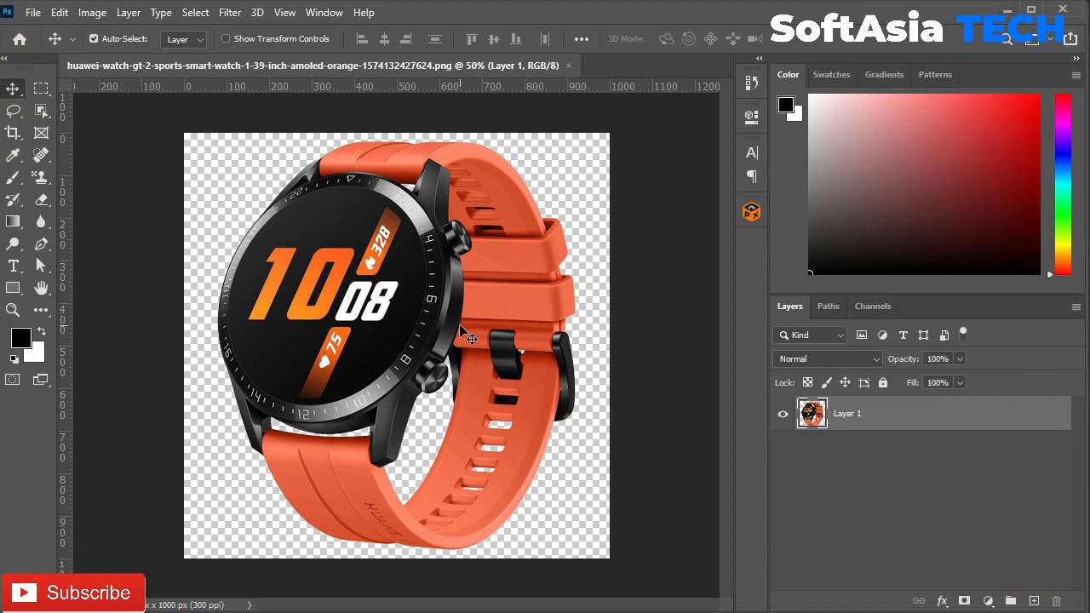
Step: Start a new document using the 1080 × 1080 px, 72 ppi preset
left_click(852, 118)
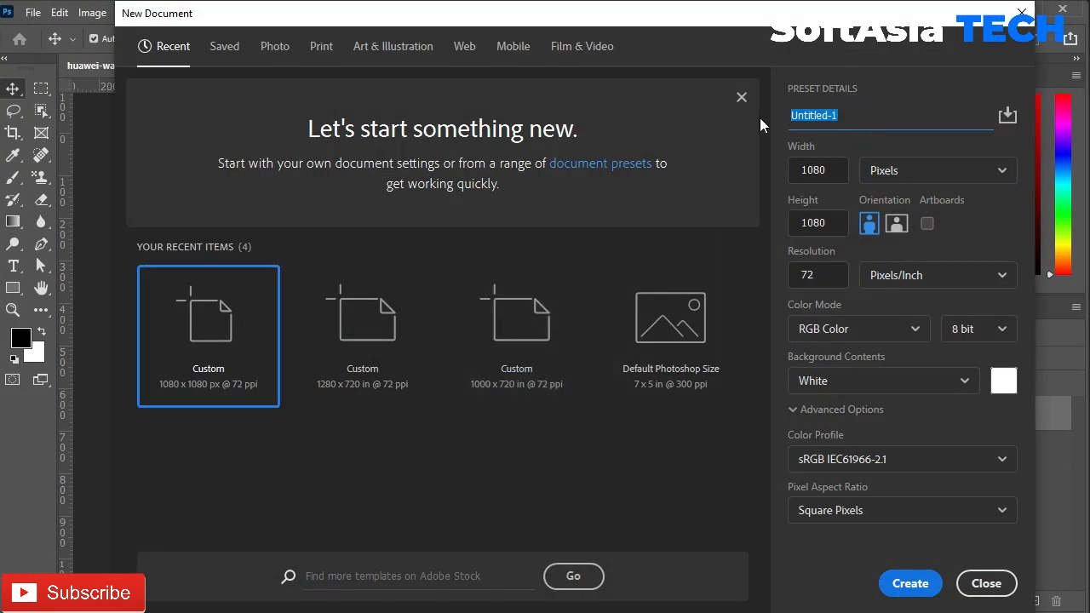
Step: Create the 1080 × 1080 px document named 'Brand Watch Banner' and begin a guide layout
type("Brand Watch Banner")
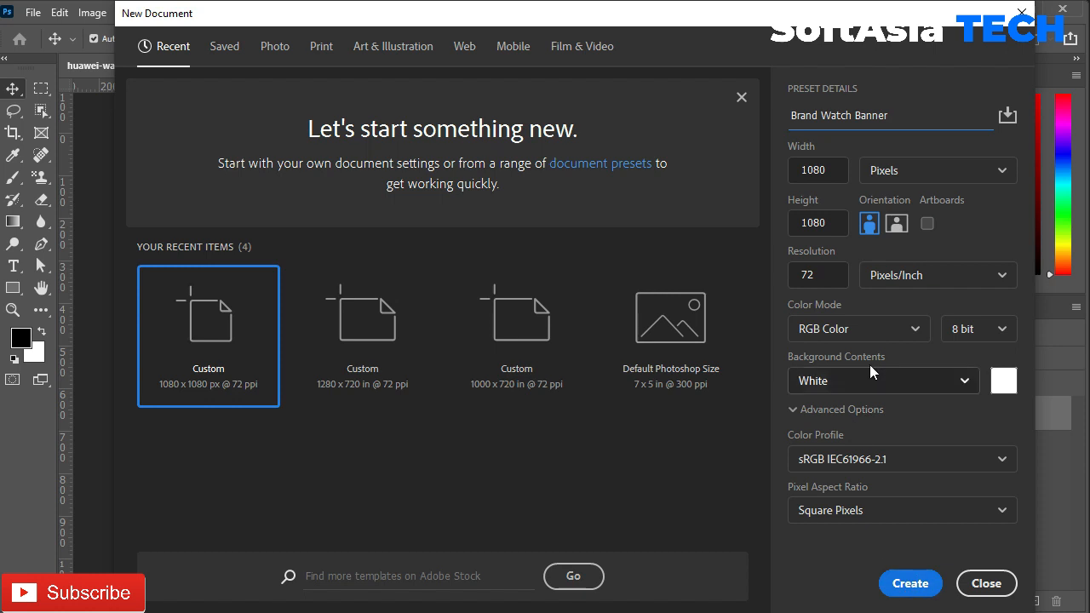
left_click(908, 579)
left_click(284, 12)
left_click(358, 521)
Step: Apply the guide layout and add guides at the canvas edges, 0 and 1080 px
left_click(698, 126)
left_click_drag(392, 89, 394, 115)
left_click_drag(67, 228, 169, 228)
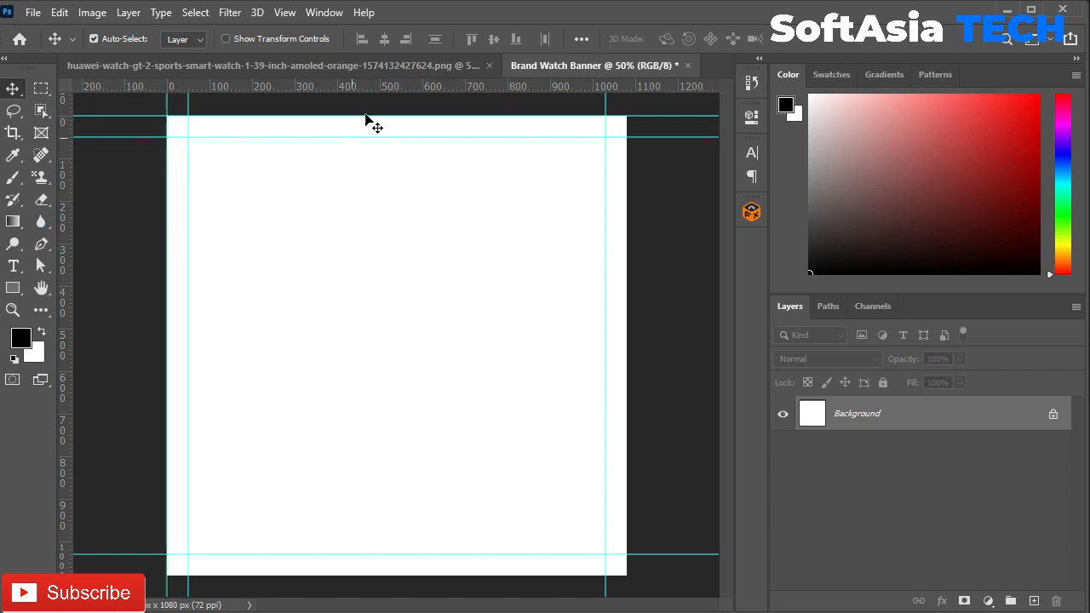
left_click_drag(384, 88, 451, 576)
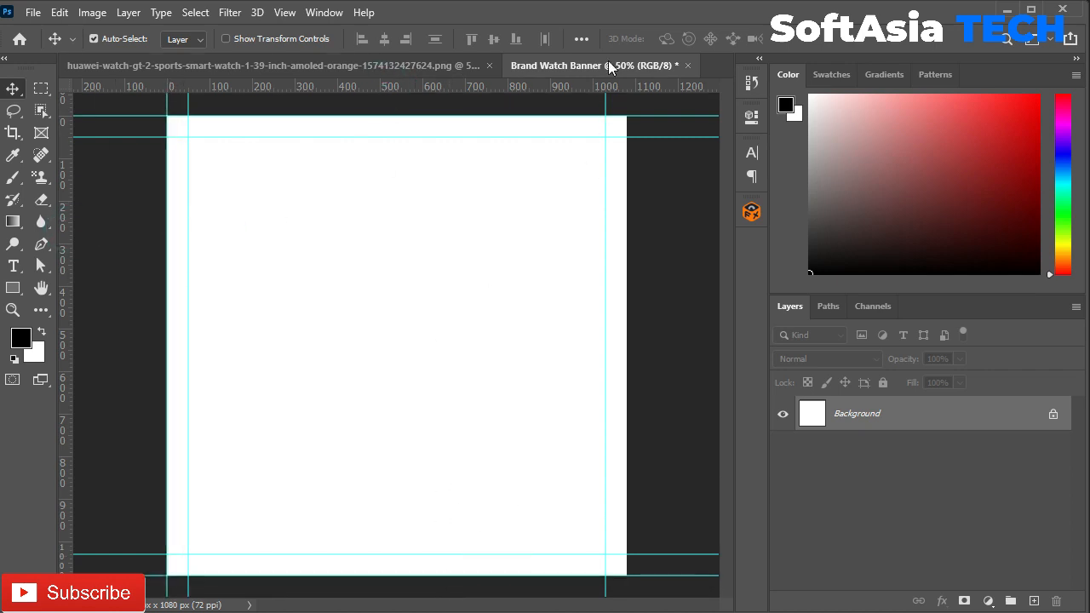
left_click_drag(85, 223, 625, 231)
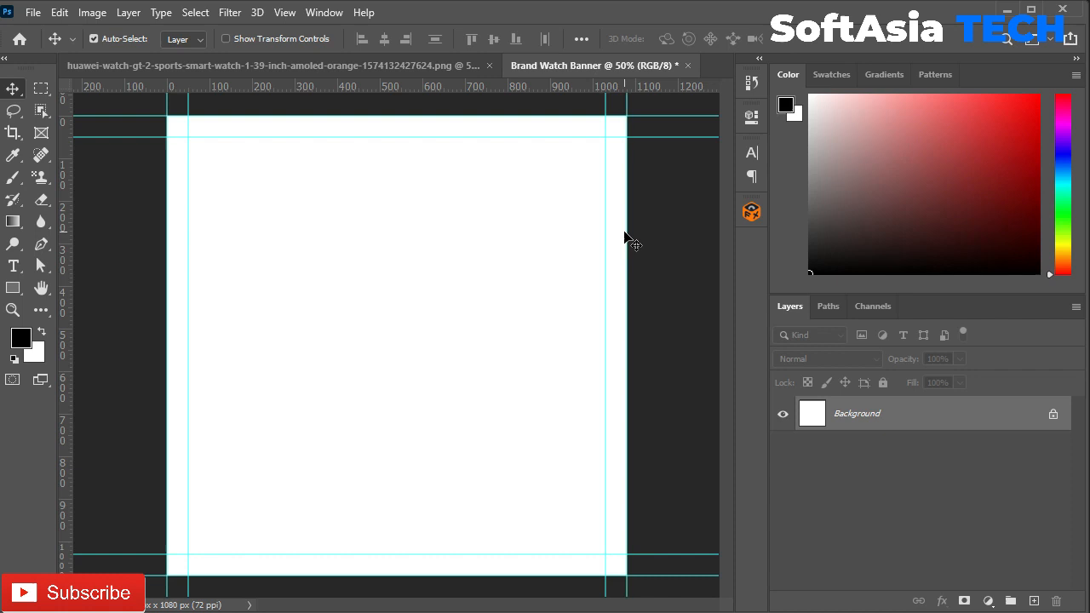
Step: Copy the watch photo into the banner and convert it to a smart object
left_click(151, 65)
left_click_drag(383, 298, 482, 323)
right_click(867, 420)
left_click(949, 234)
Step: Unlock the white background into Layer 0 and bring up its Layer Style settings
left_click(1053, 448)
left_click(868, 428)
left_click(880, 451)
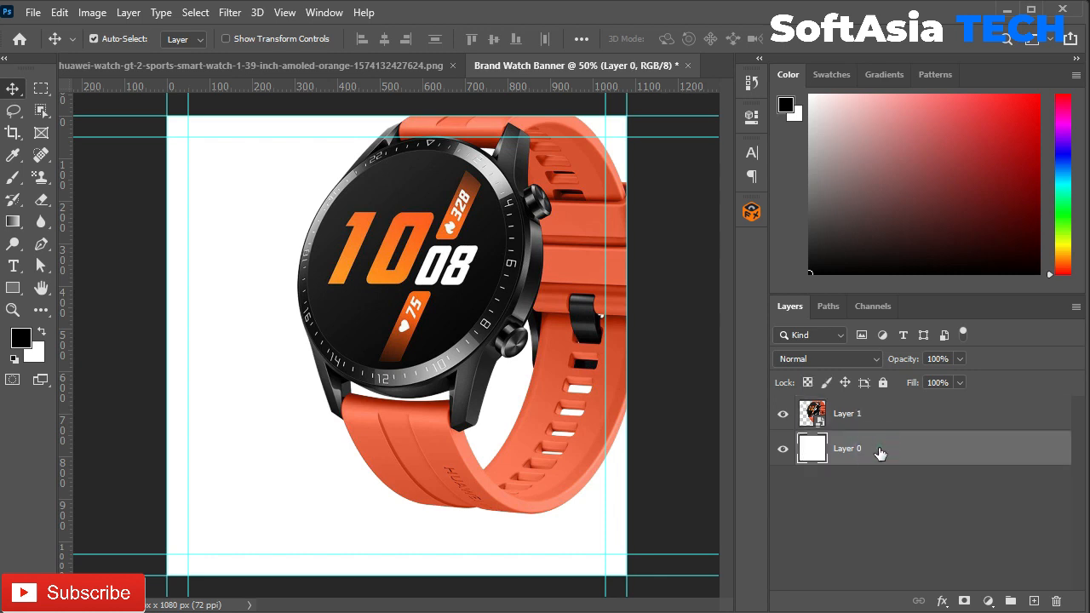
double_click(882, 454)
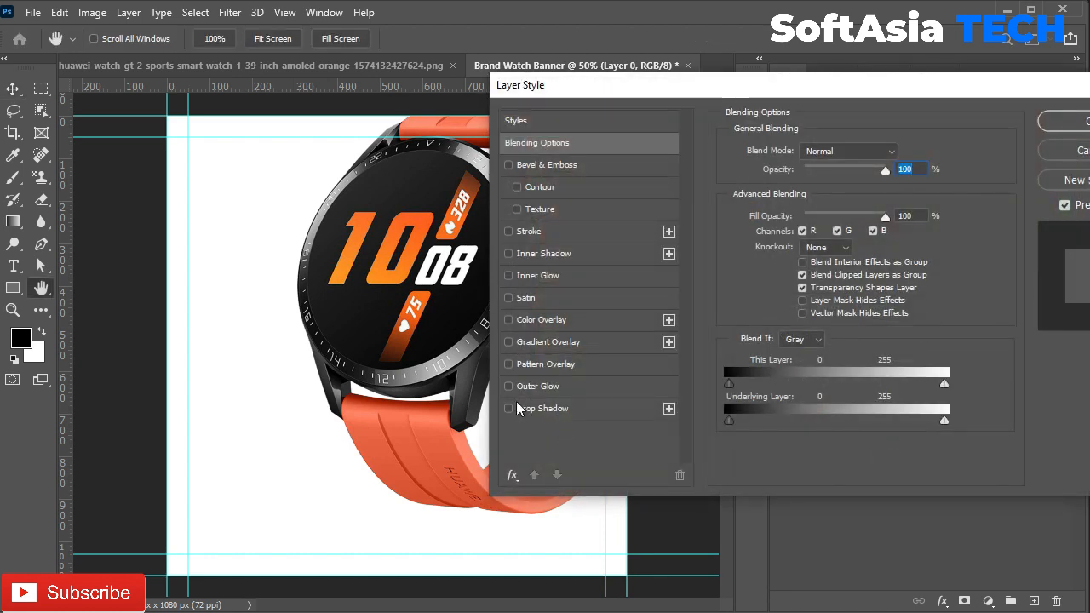
Step: Add a Gradient Overlay effect to Layer 0 and bring up its gradient editor
left_click(508, 341)
left_click_drag(647, 90, 835, 74)
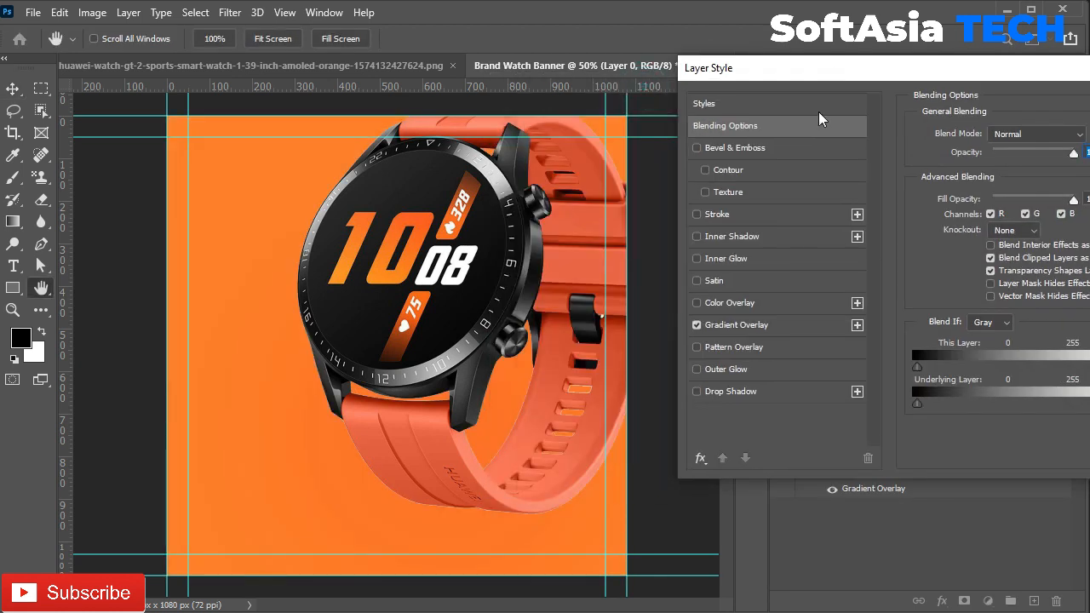
left_click(729, 324)
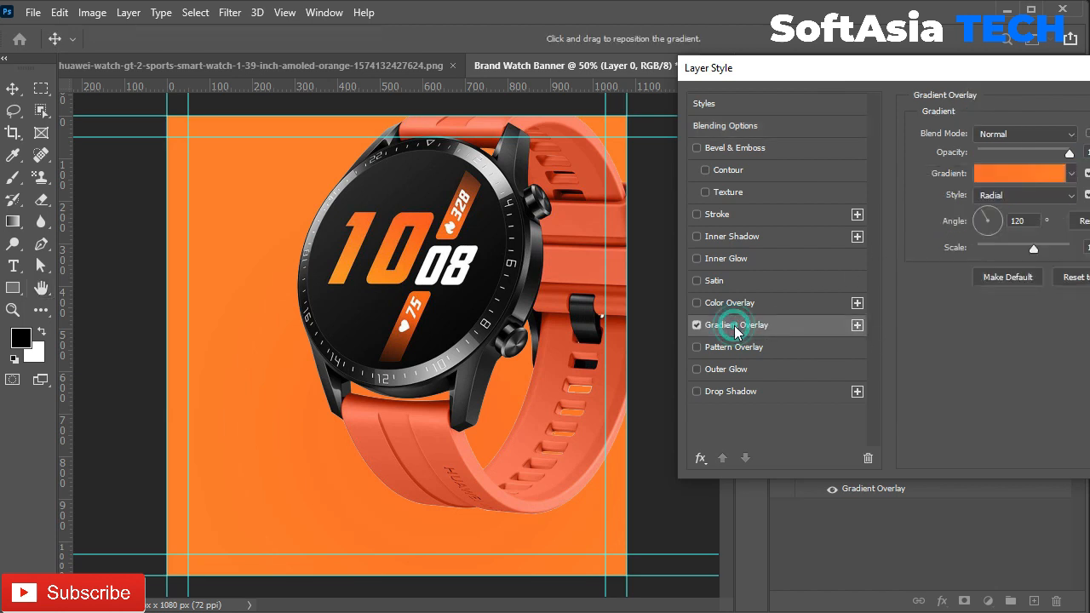
left_click(1056, 174)
left_click_drag(228, 74, 423, 73)
left_click_drag(552, 71, 1061, 22)
Step: Set the gradient stops to a yellow-orange and the watch-face orange sampled from the canvas
left_click(760, 326)
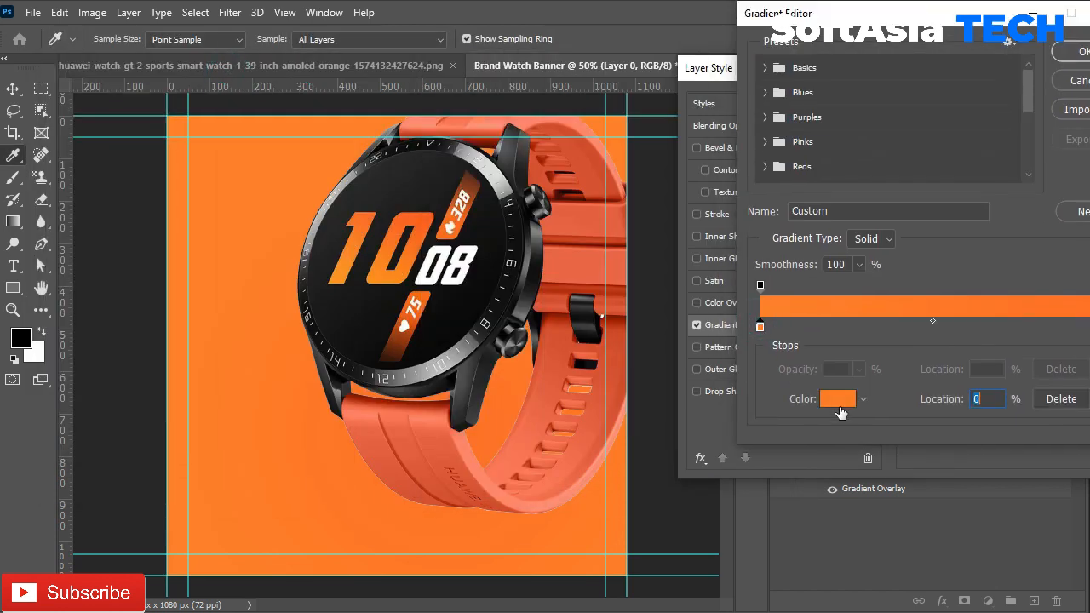
left_click(838, 398)
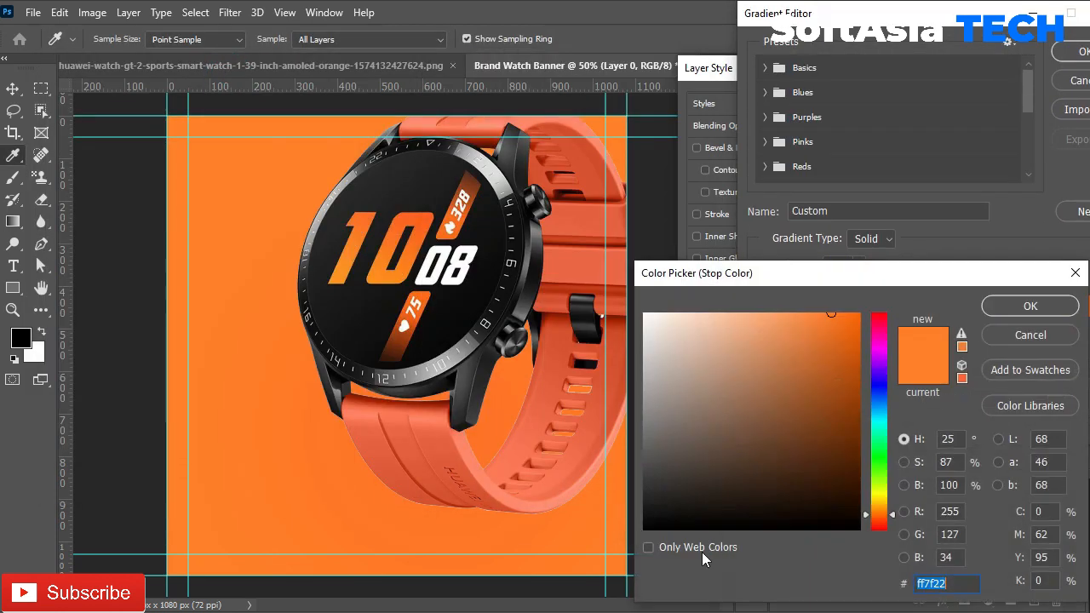
left_click(368, 280)
left_click(1001, 310)
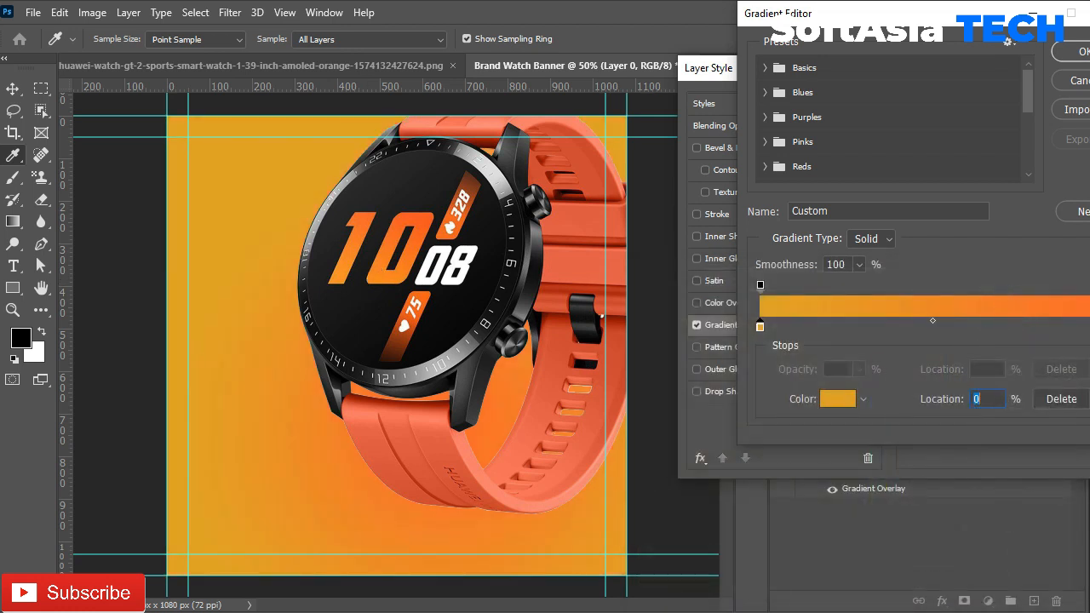
left_click(1088, 326)
left_click(838, 398)
left_click(373, 214)
left_click(1030, 305)
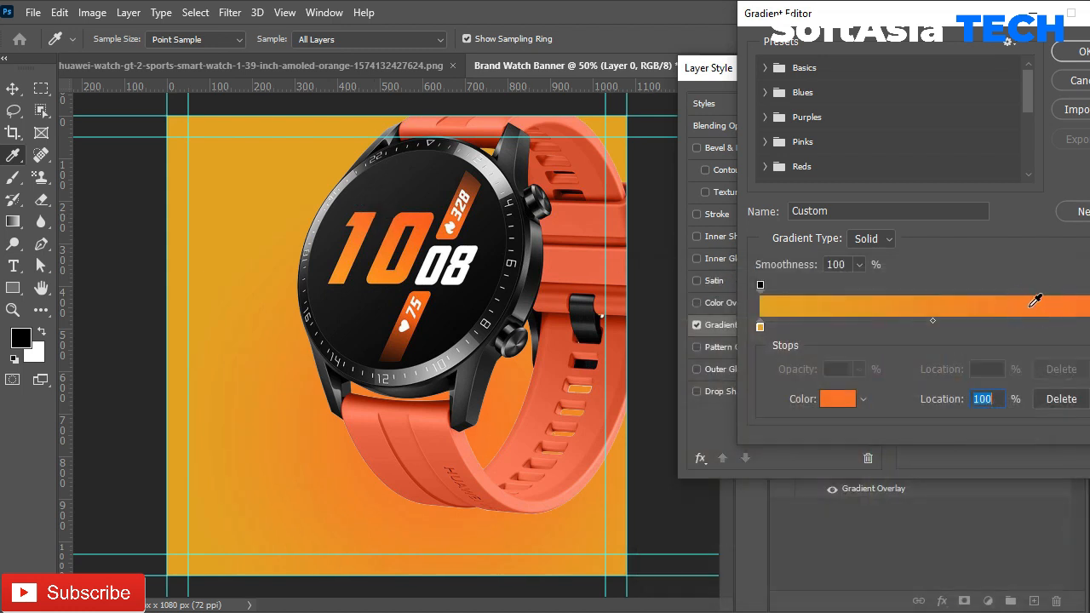
left_click(1066, 51)
Step: Change the gradient overlay style from Radial to Linear
left_click_drag(792, 77, 761, 68)
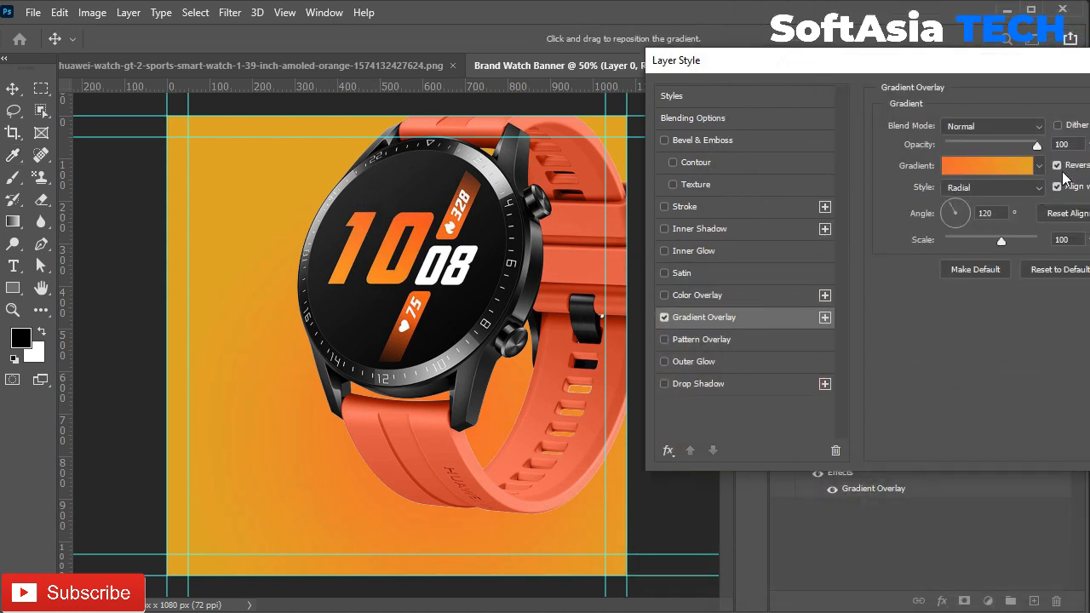
left_click(997, 190)
left_click(993, 203)
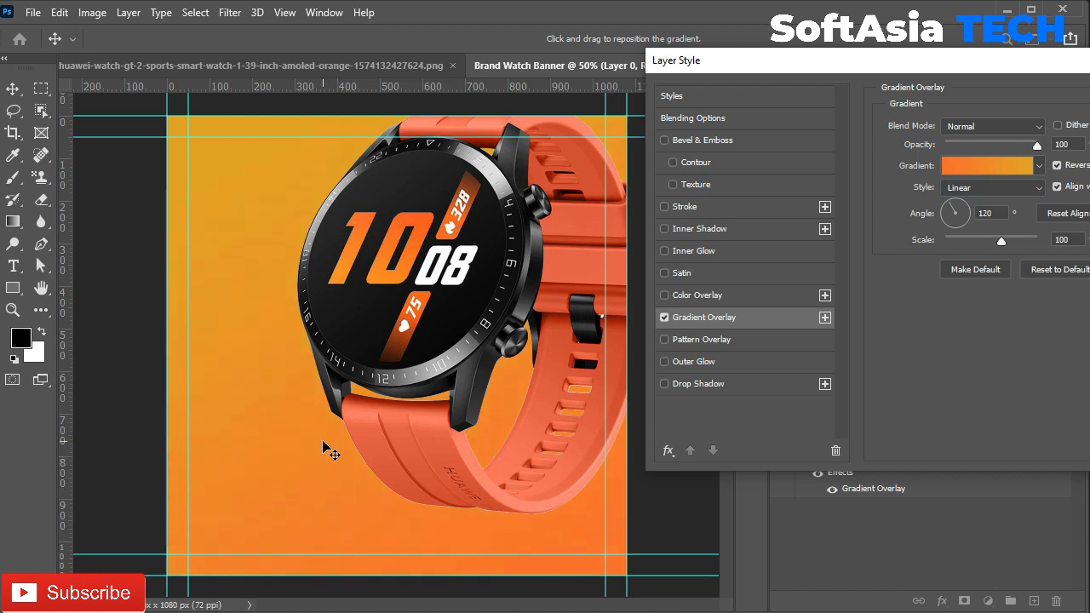
Step: Lighten the left gradient stop to light orange #feba32
left_click(987, 165)
double_click(760, 330)
left_click_drag(800, 329, 815, 315)
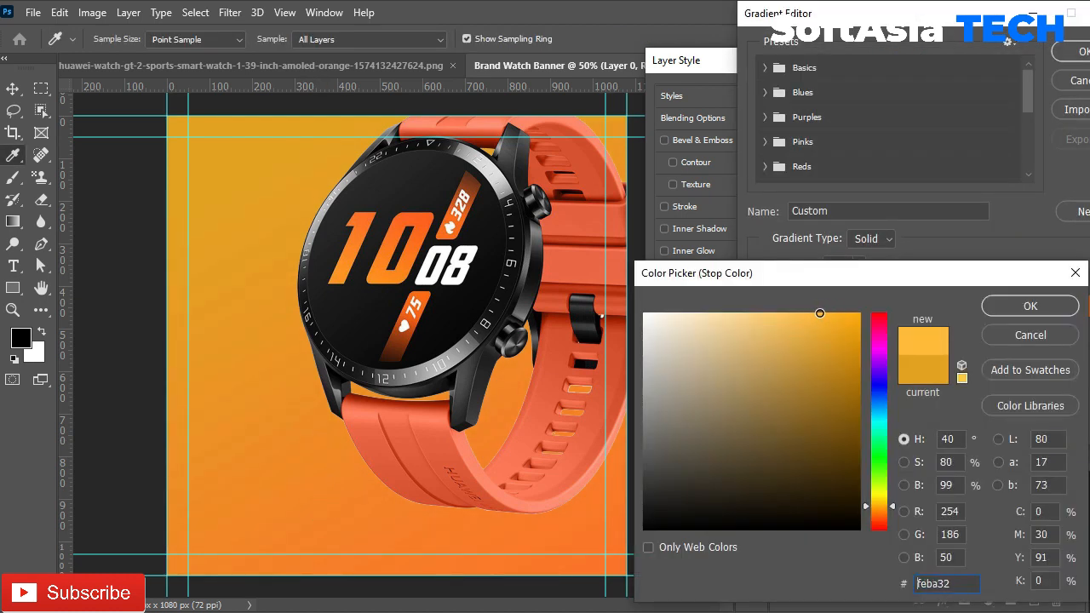
left_click(1005, 306)
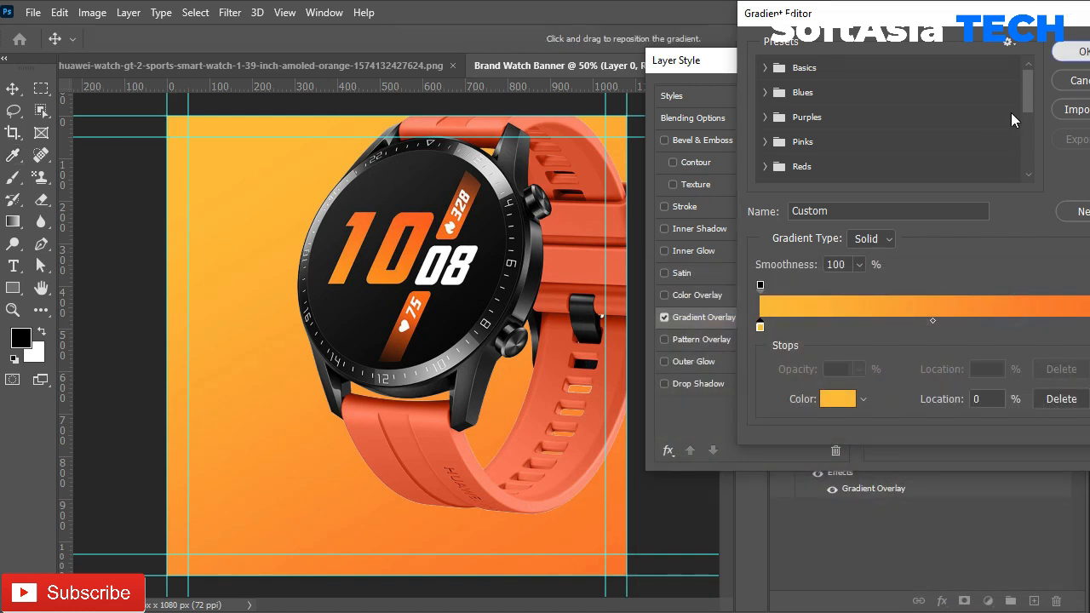
left_click(1077, 52)
left_click_drag(1008, 68, 938, 66)
Step: Apply the gradient overlay and put Layer 0 in a group named 'bg'
key("Return")
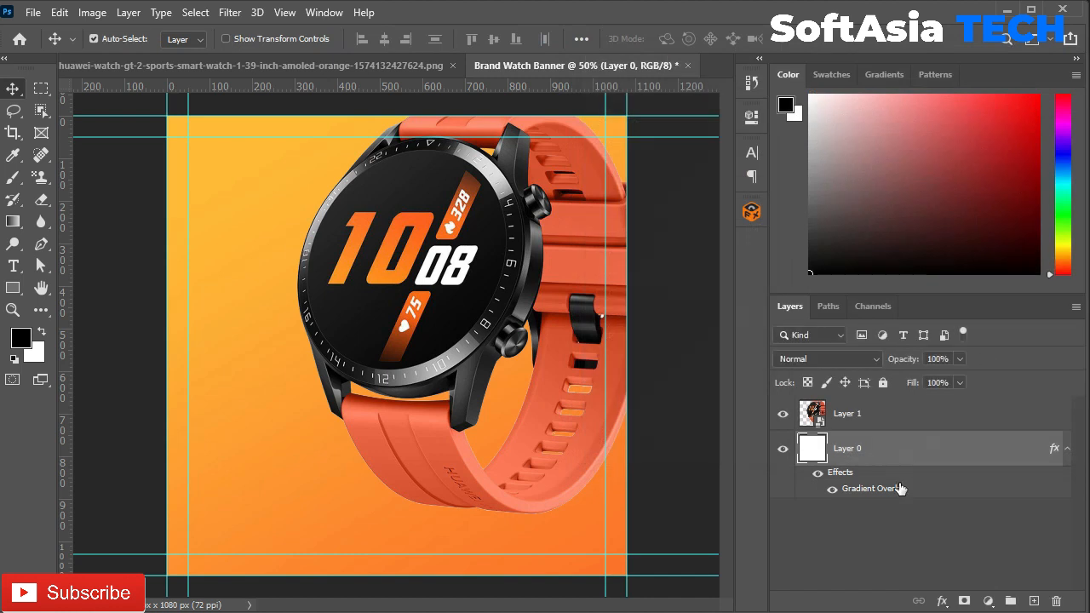
left_click(1067, 449)
key("ctrl+g")
double_click(885, 446)
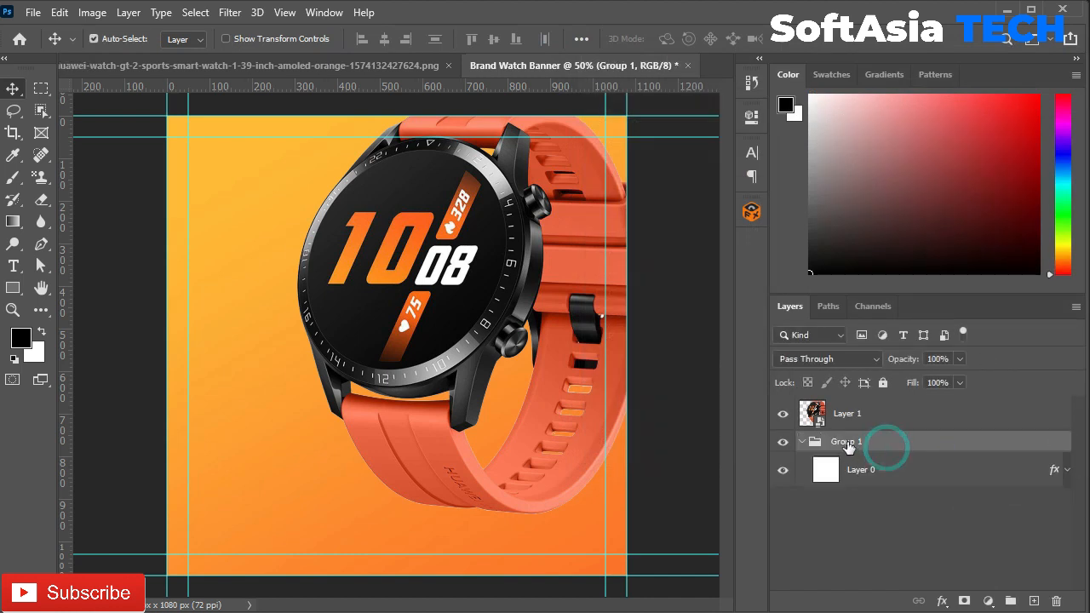
key("Escape")
double_click(845, 441)
type("bg")
key("Return")
left_click(801, 441)
Step: Scale the watch down to about 54% and move it toward the canvas centre
left_click(851, 413)
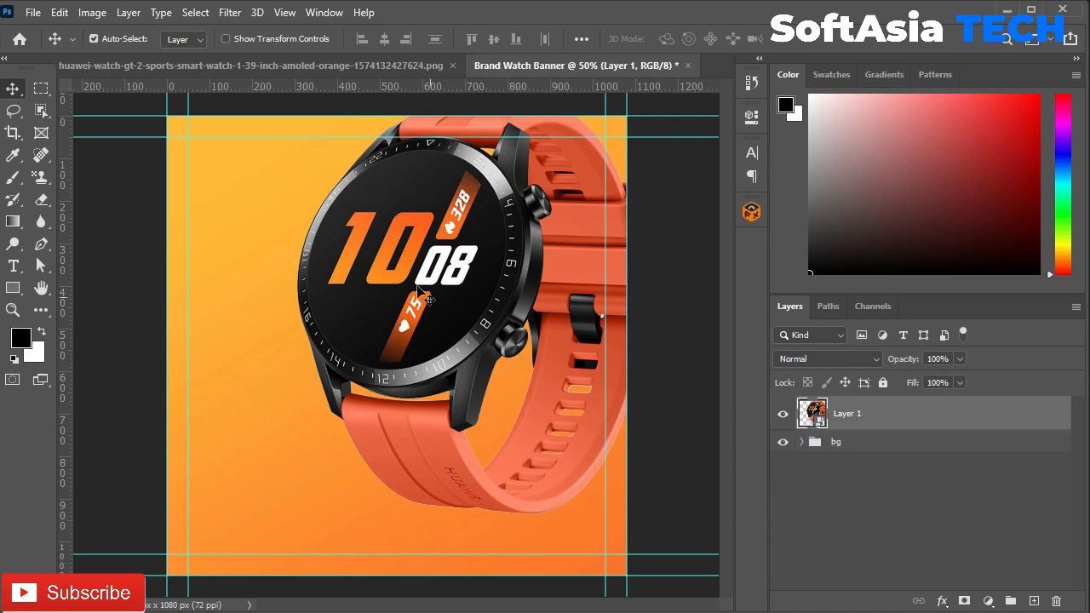
key("ctrl+t")
left_click_drag(652, 106, 488, 293)
left_click_drag(378, 460, 417, 430)
left_click(905, 418)
left_click(783, 413)
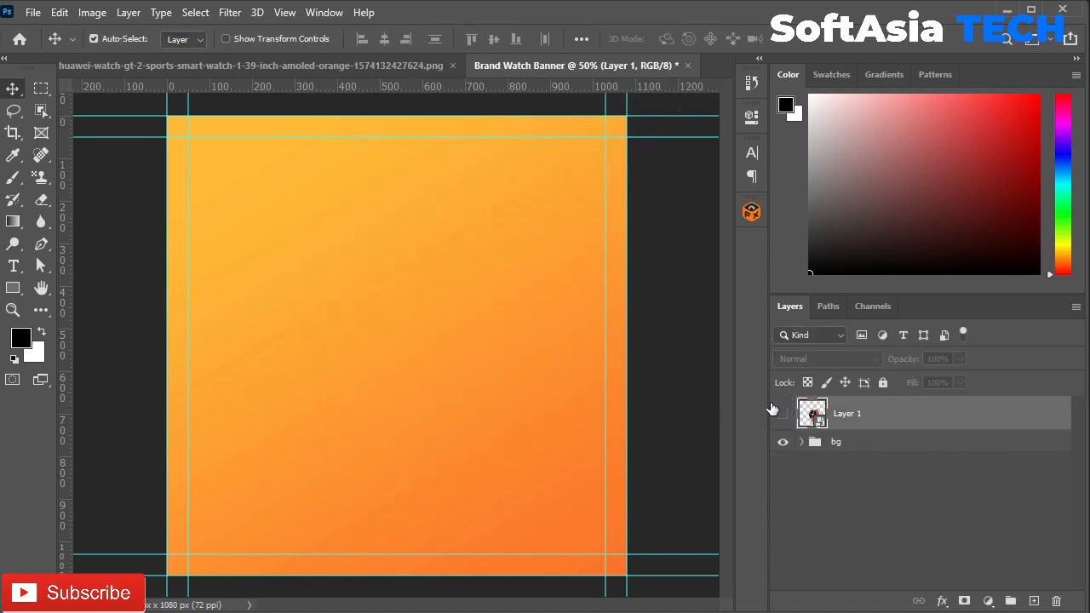
left_click(782, 414)
Step: With the watch hidden, draw a 444 × 768 px lower-right rectangle with a large rounded top-left corner
key("u")
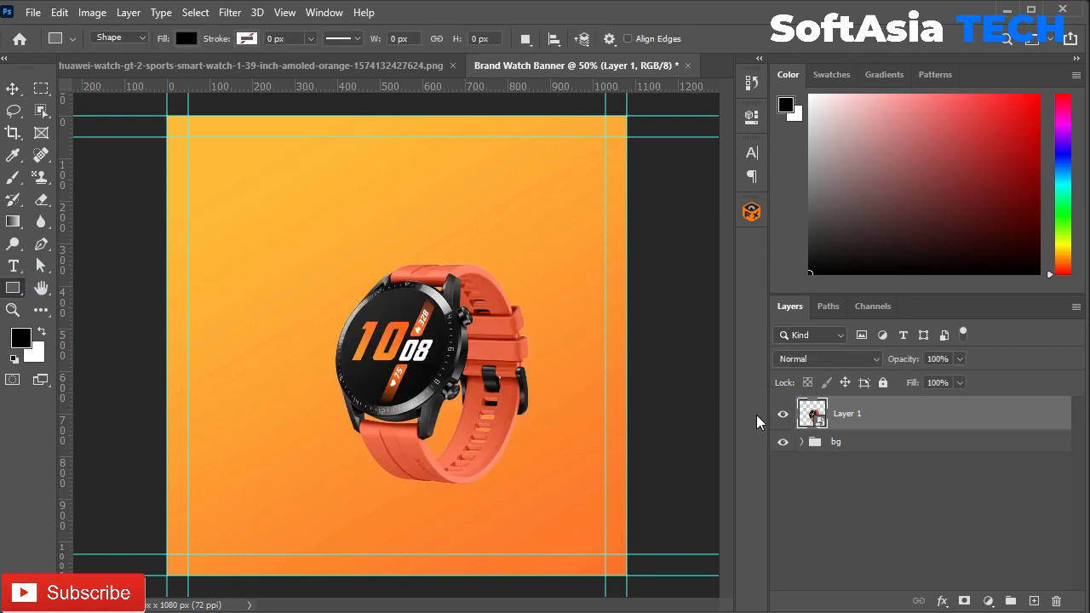
left_click(783, 414)
left_click_drag(346, 326, 535, 596)
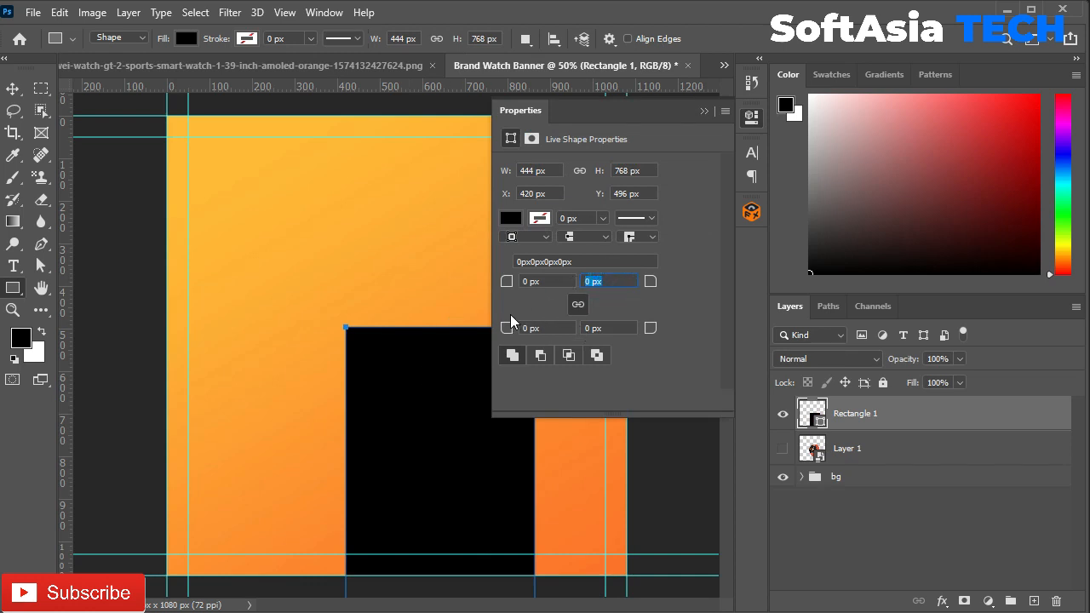
left_click(526, 281)
left_click_drag(506, 284, 536, 285)
left_click(579, 305)
left_click_drag(529, 287, 1088, 288)
left_click_drag(3, 292, 1055, 337)
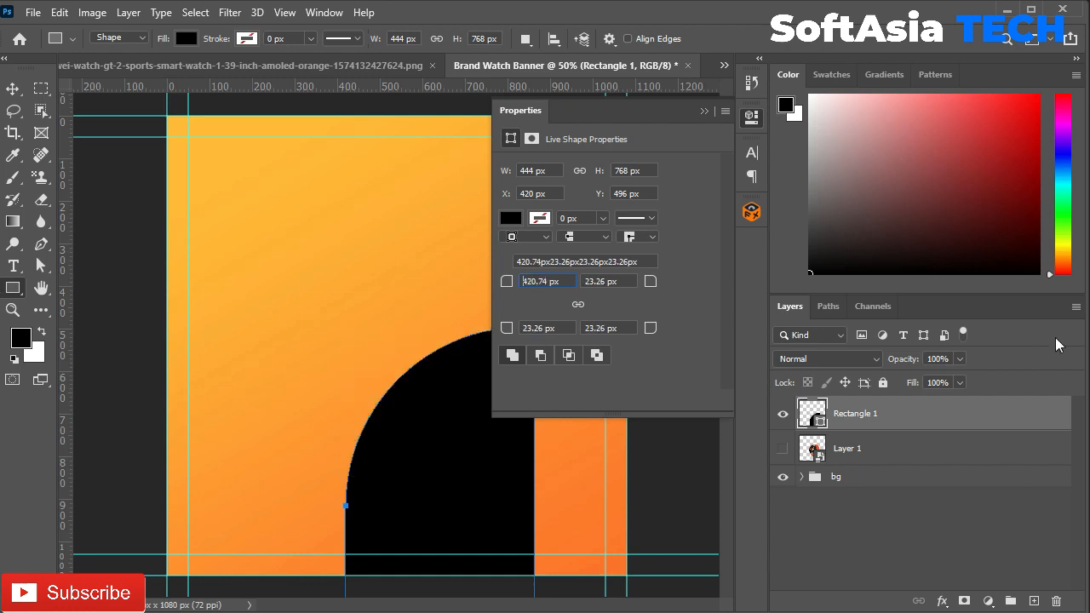
Step: Fill the rectangle with deep orange #fd5f04 and move it below the watch layer
left_click(510, 218)
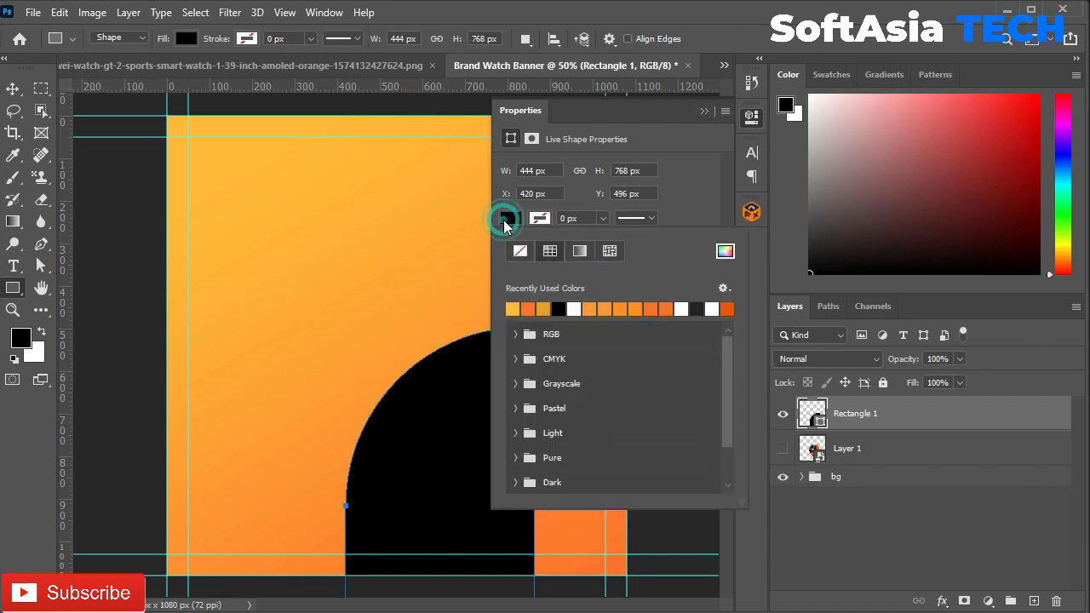
left_click(704, 112)
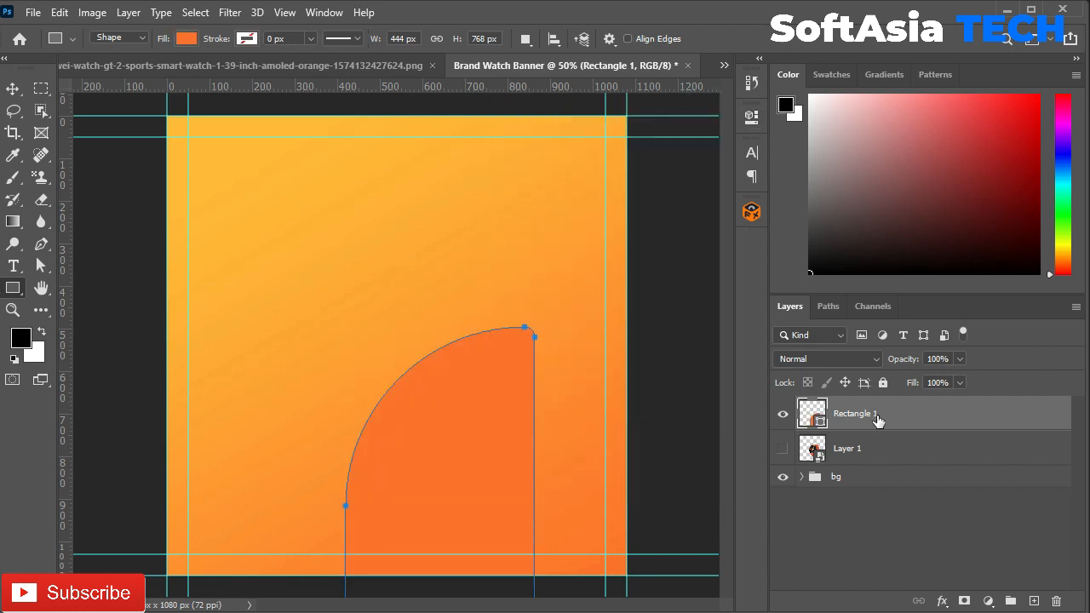
double_click(813, 414)
left_click_drag(841, 318, 859, 315)
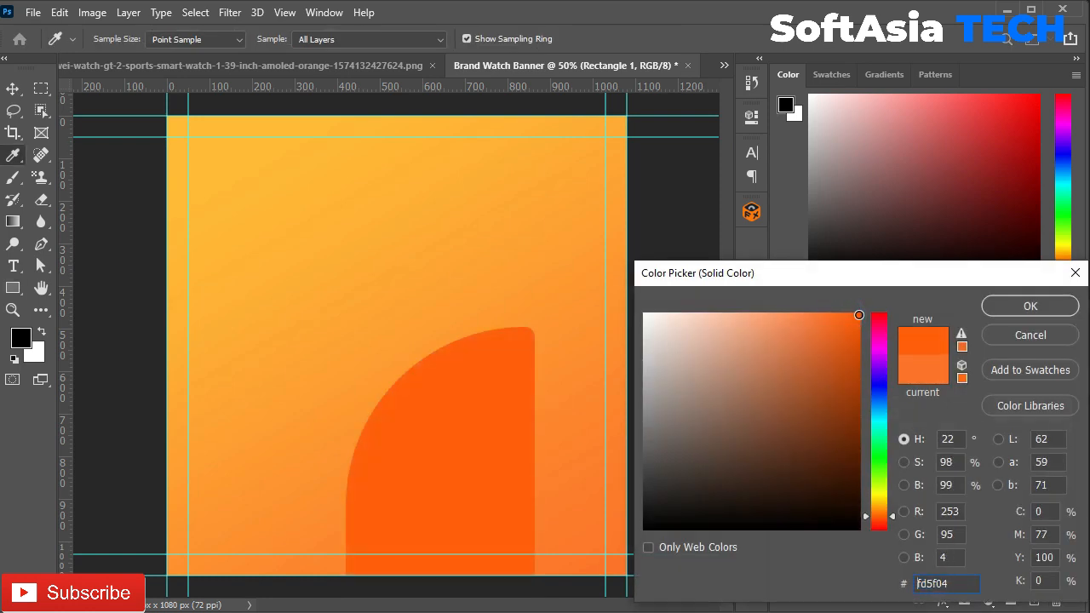
left_click(1018, 310)
left_click_drag(907, 416, 864, 464)
key("ctrl+minus")
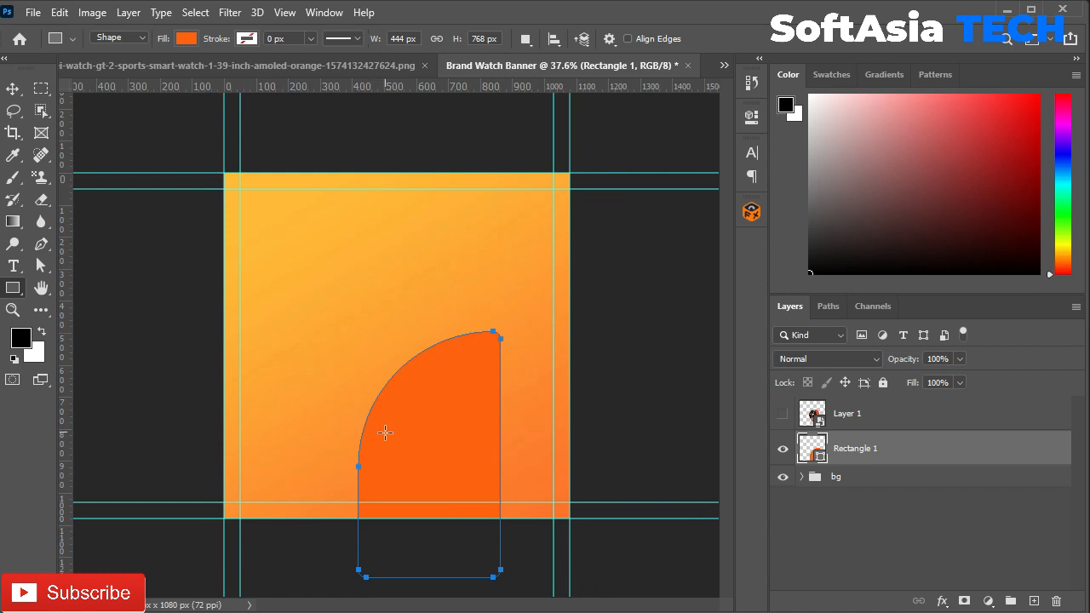
Step: Duplicate the rounded orange shape and flip the copy vertically
key("v")
left_click_drag(438, 454, 342, 208)
key("ctrl+t")
right_click(327, 196)
left_click(375, 495)
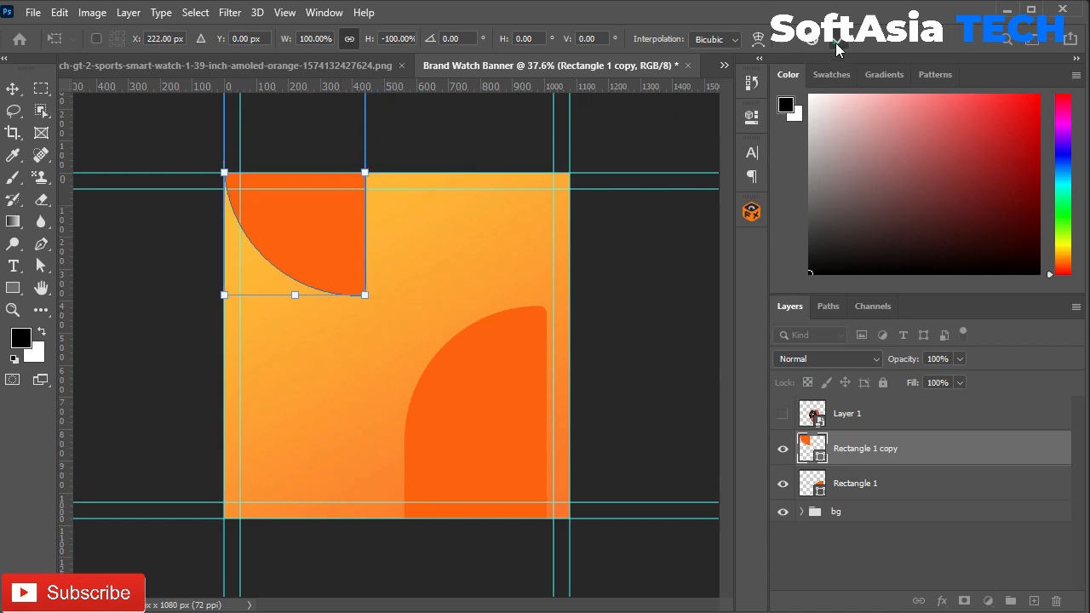
left_click(835, 42)
Step: Flip the copy horizontally and place it in the top-left corner
key("ctrl+t")
right_click(318, 235)
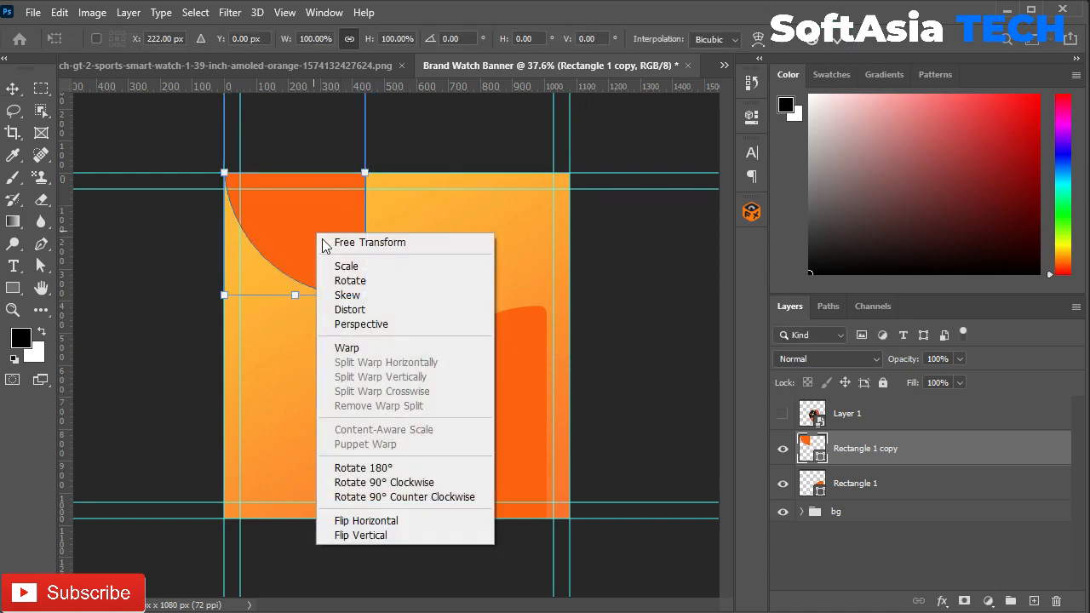
left_click(357, 518)
left_click_drag(270, 222, 280, 192)
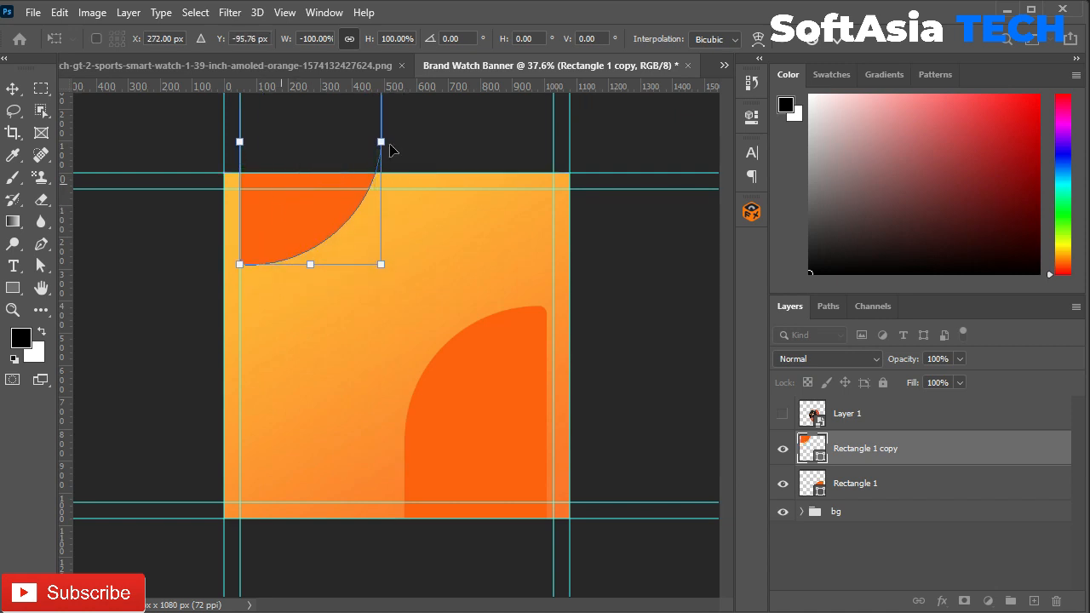
left_click(835, 38)
Step: Nudge the bottom-right orange shape slightly to the right
left_click(456, 417)
key("Right")
key("Right")
key("Right")
key("Right")
key("Right")
key("Right")
key("Right")
key("Right")
key("Right")
key("Right")
key("Right")
key("Right")
key("Right")
key("Right")
key("Right")
key("Right")
key("Right")
key("Right")
key("Right")
key("Right")
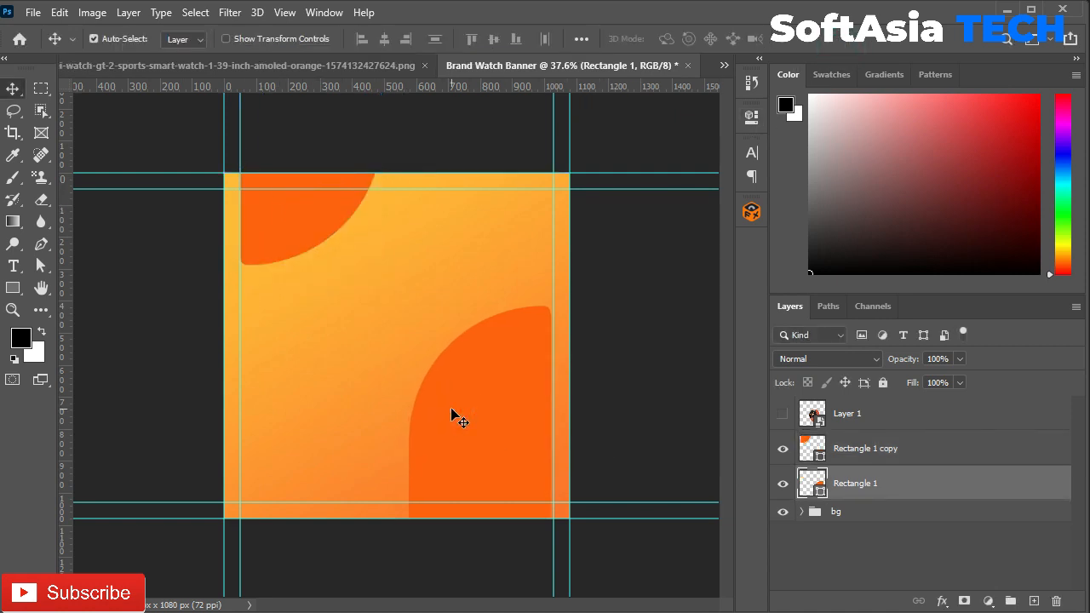
scroll(478, 429, "up", 2)
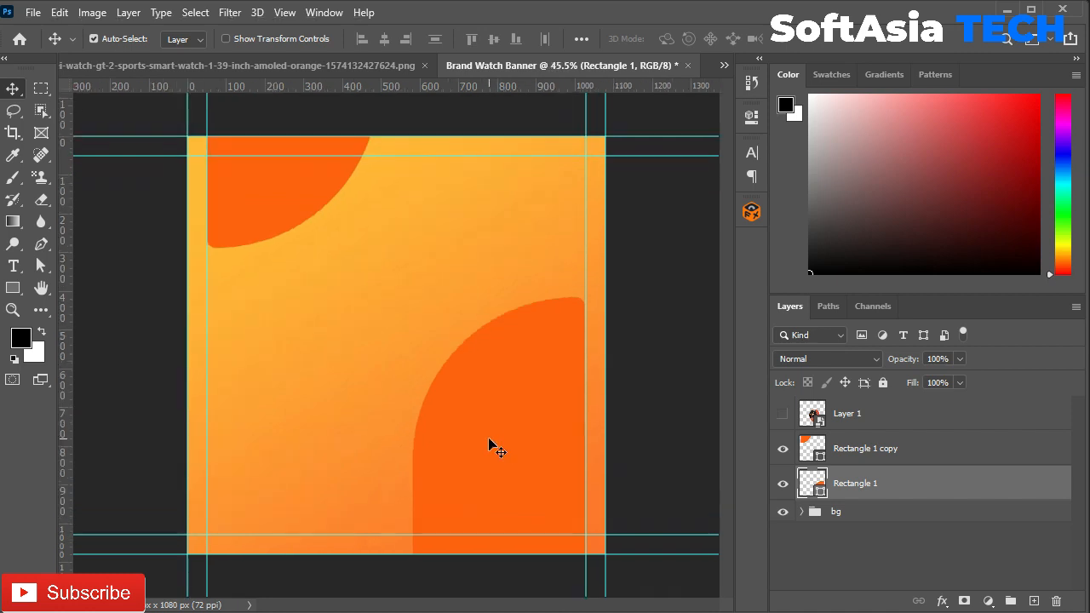
left_click(864, 455)
Step: Show the smartwatch, place it over the bottom-right shape, and align that shape to the guide
left_click(781, 417)
left_click_drag(389, 409, 469, 364)
left_click_drag(474, 518, 455, 505)
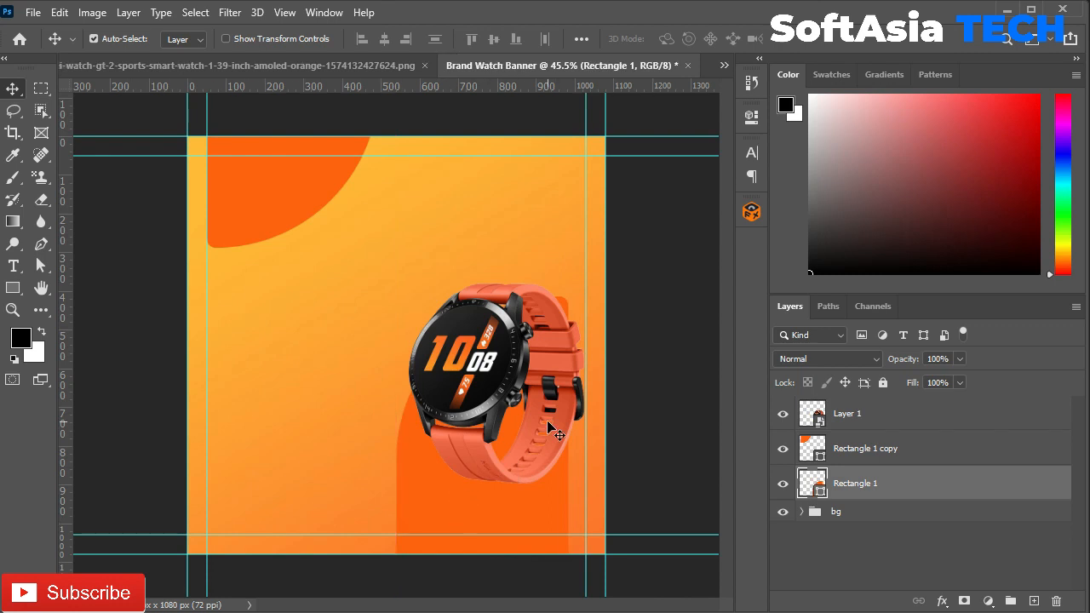
mouse_move(470, 356)
left_mouse_down()
mouse_move(484, 354)
mouse_move(471, 353)
left_mouse_up()
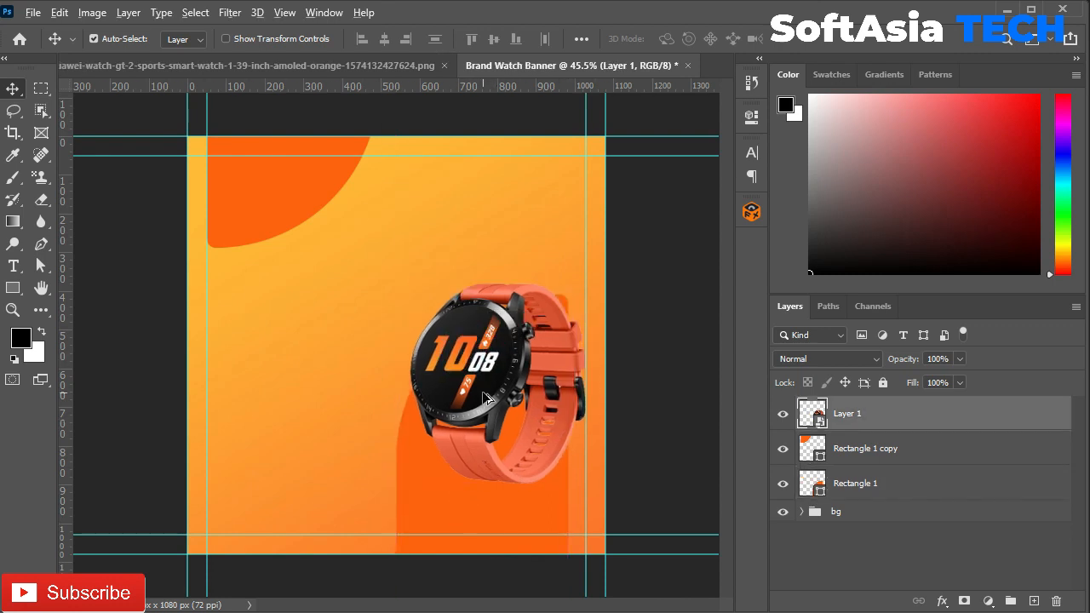
scroll(473, 378, "up", 2)
left_click_drag(511, 389, 496, 389)
Step: Scale the smartwatch to 45.5% and tilt it about 18.8°
key("ctrl+t")
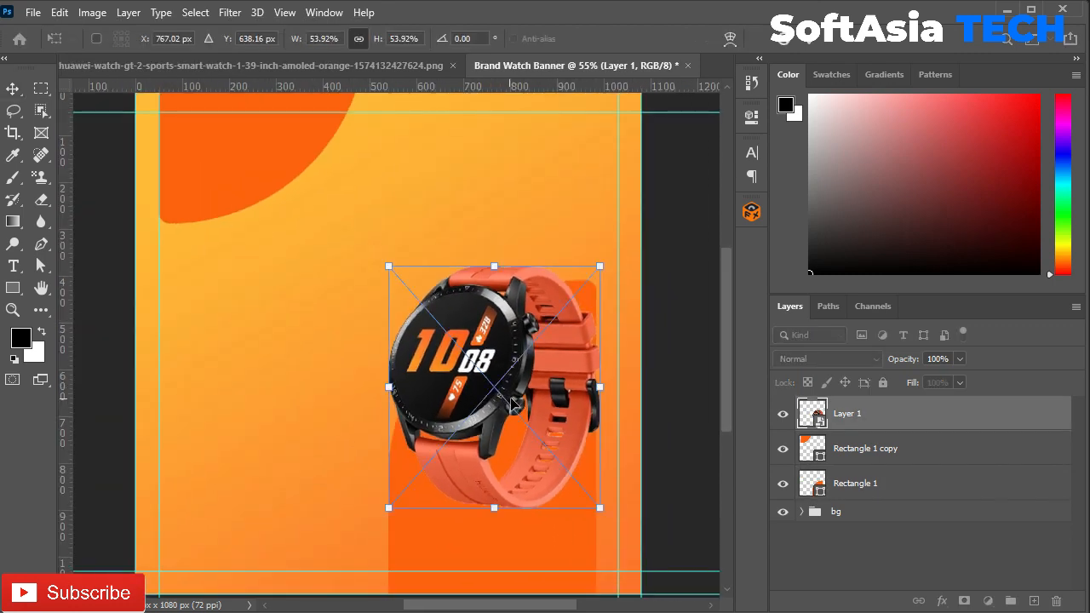
scroll(438, 383, "down", 2)
left_click_drag(572, 277, 583, 329)
left_click_drag(490, 439, 489, 441)
left_click(808, 41)
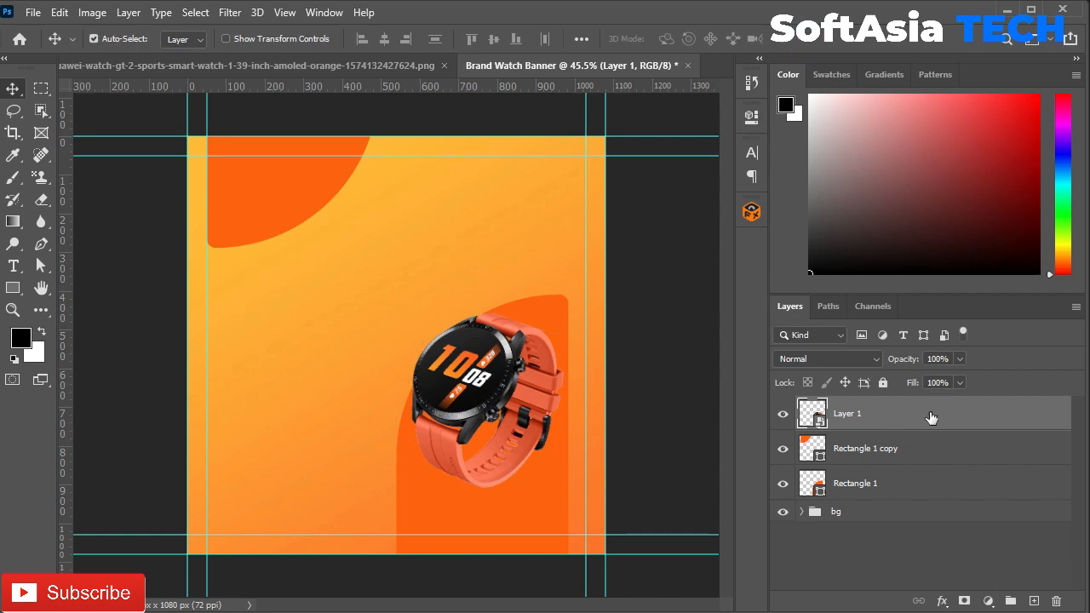
Step: Add a new layer above Rectangle 1 copy and paint a soft black dot
left_click(872, 447)
key("ctrl+shift+n")
key("Return")
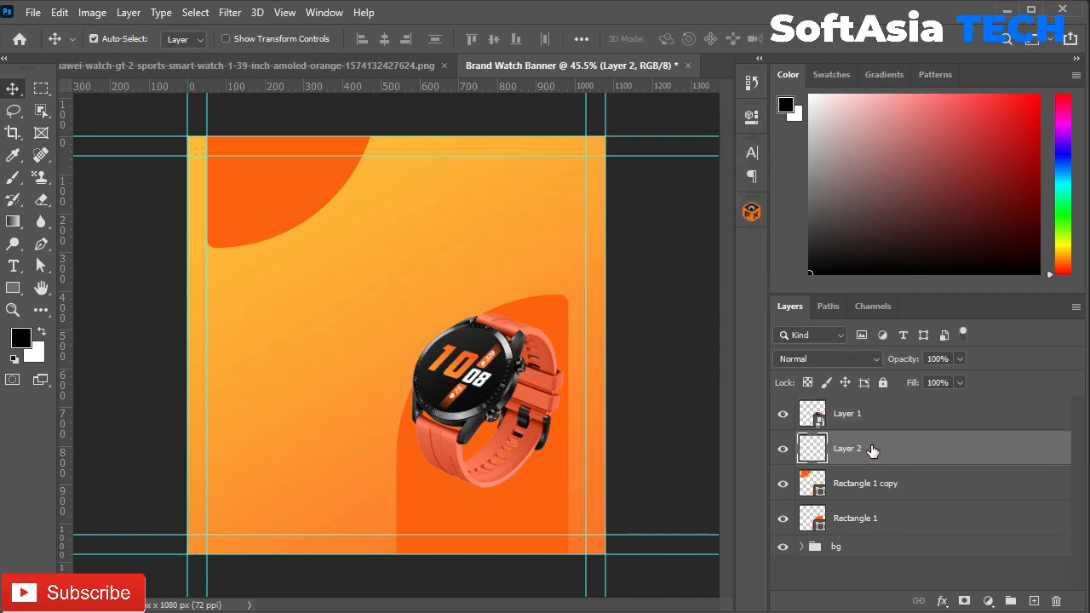
left_click_drag(13, 177, 60, 175)
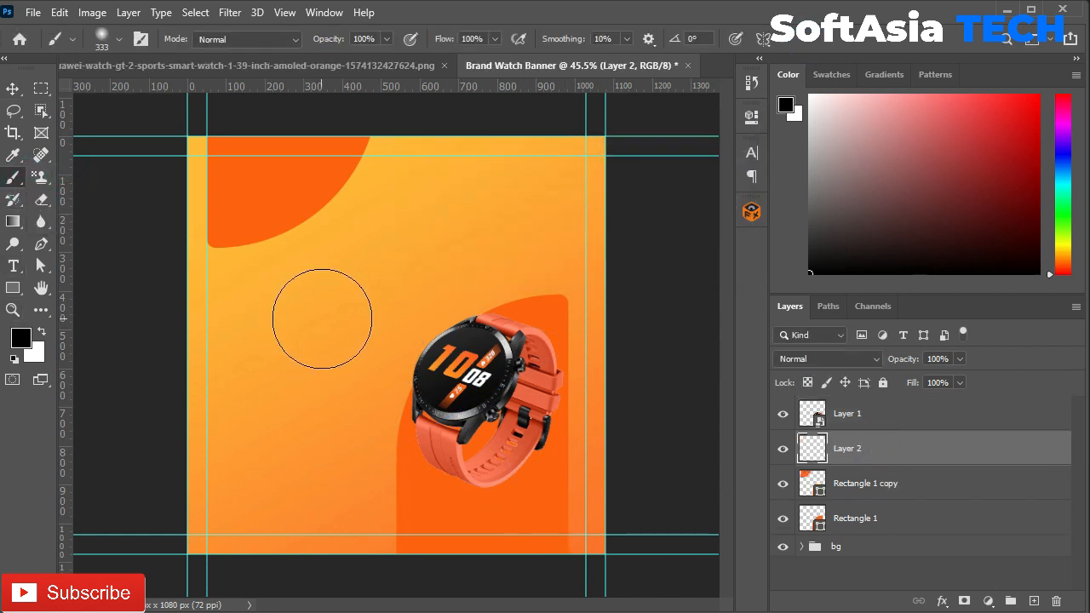
right_click(327, 318)
left_click(351, 266)
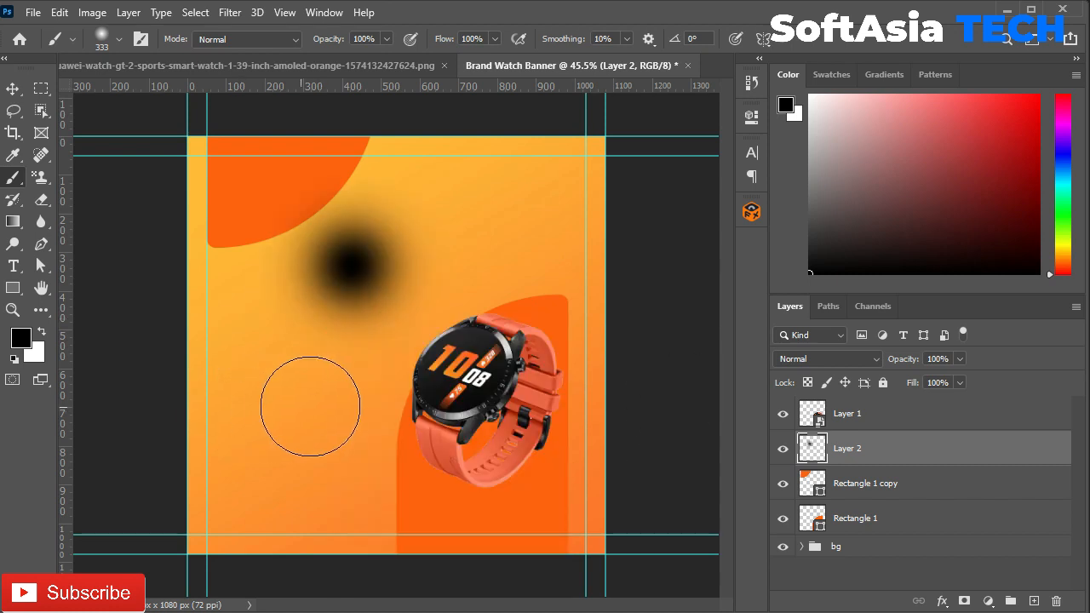
Step: Squash the dot into a flat shadow under the watch at 50% opacity
key("ctrl+t")
mouse_move(352, 162)
left_mouse_down()
mouse_move(365, 179)
mouse_move(369, 418)
mouse_move(498, 517)
left_mouse_up()
scroll(482, 494, "up", 2)
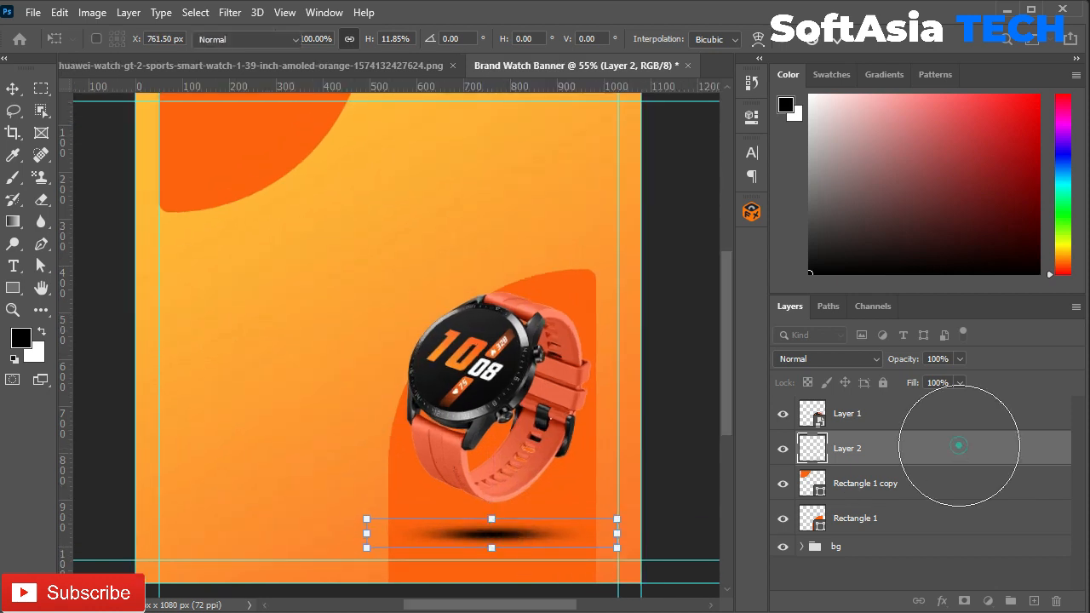
key("b")
key("v")
left_click_drag(490, 539, 504, 539)
left_click(939, 358)
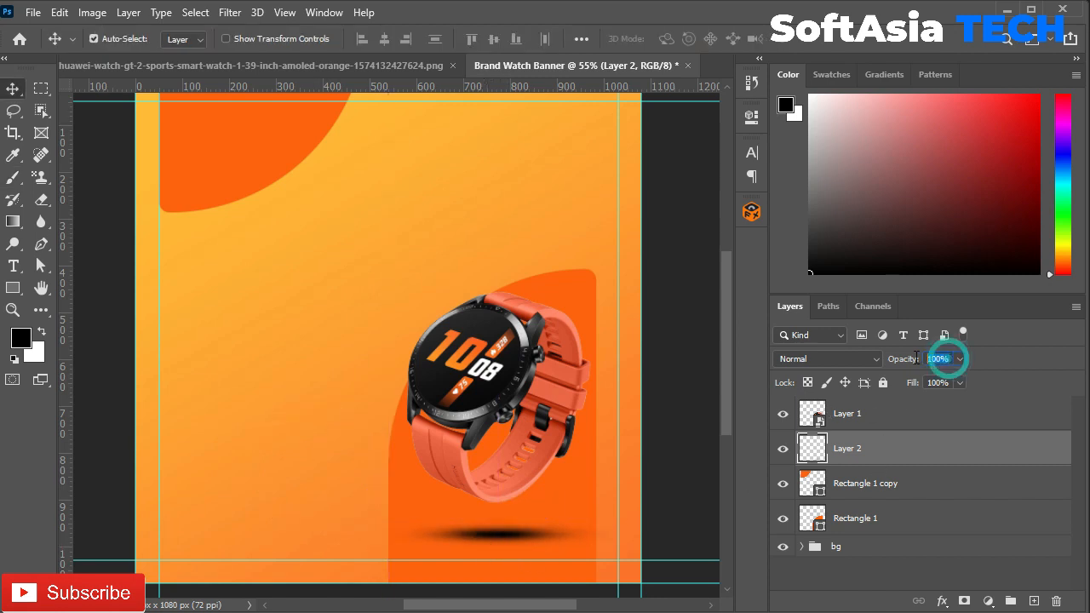
type("50")
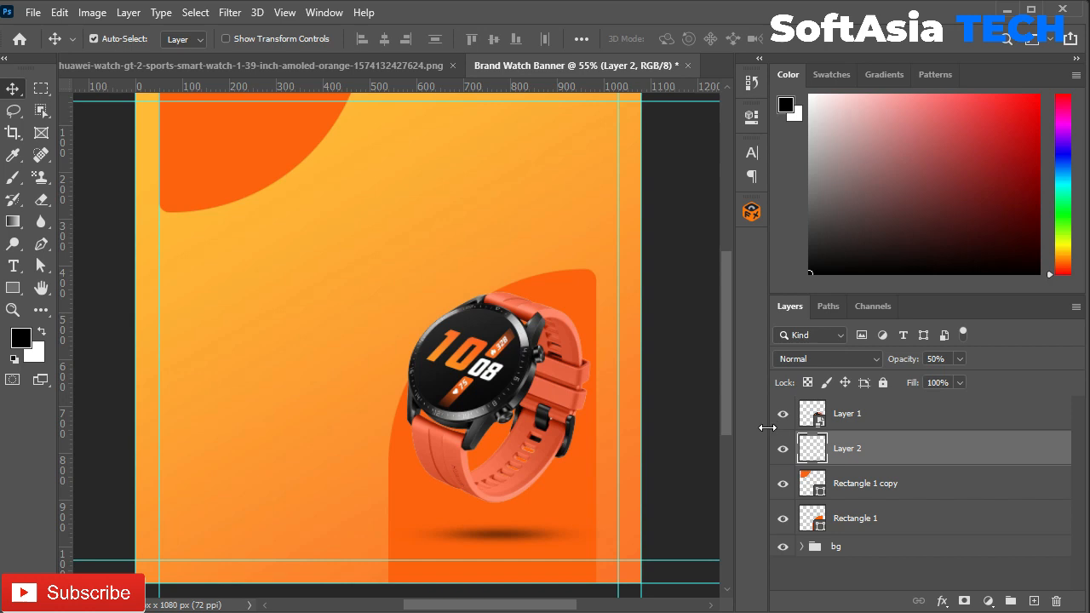
Step: Select the smartwatch and both orange shape layers along with the shadow
left_click(863, 413, "ctrl")
left_click(863, 483, "ctrl")
left_click(862, 519, "ctrl")
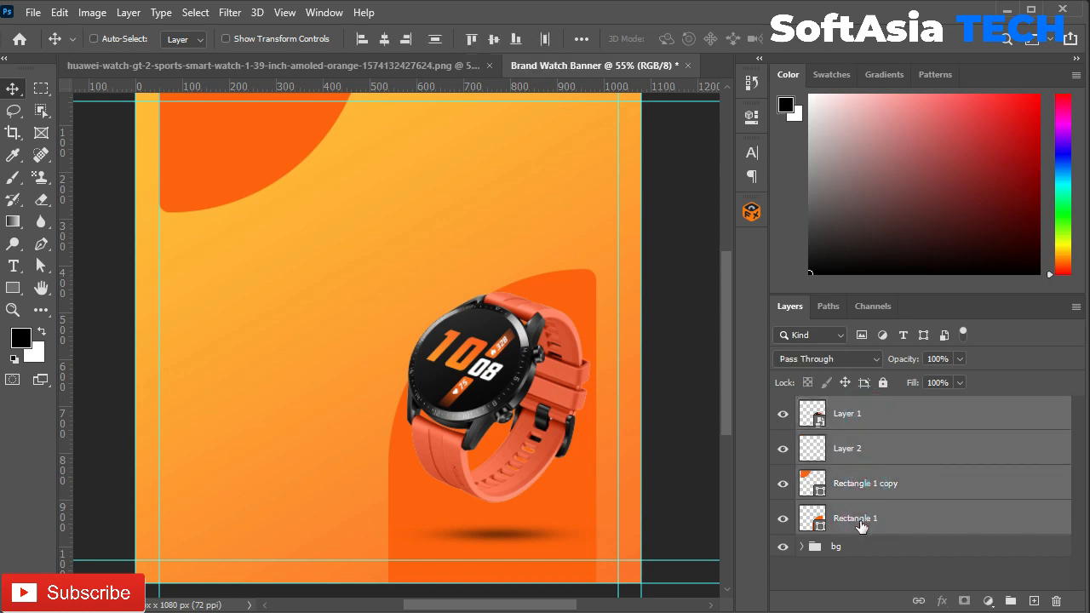
Step: Group the watch, shadow and two orange shapes into a group named 'image'
key("ctrl+g")
double_click(840, 406)
type("image")
key("Return")
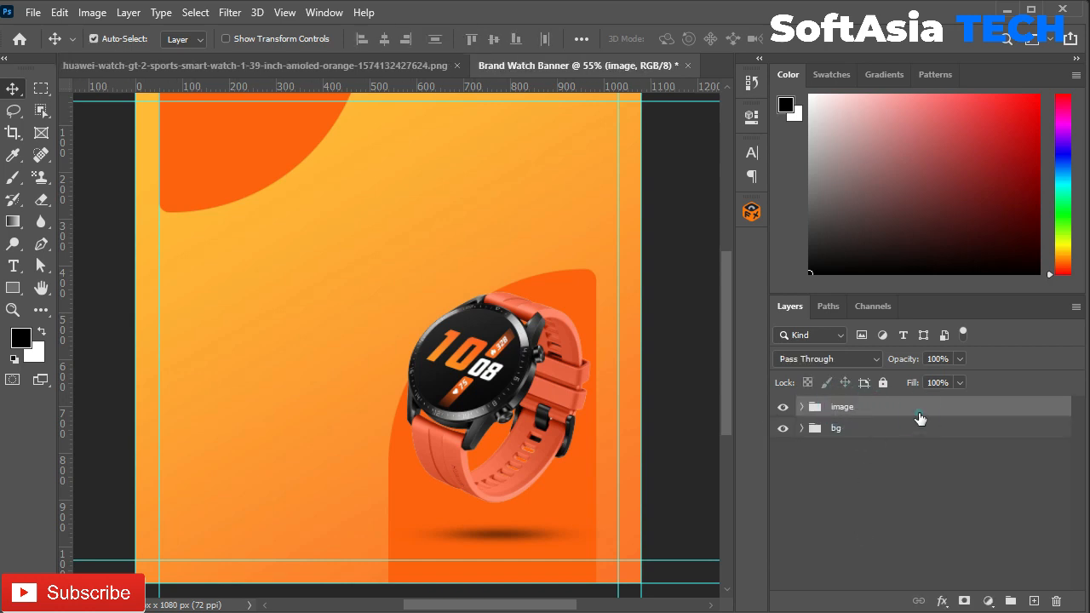
Step: Nudge the shadow and watch into place and lower the bottom-right shape about 14 px
left_click(801, 407)
left_click_drag(492, 538, 503, 528)
left_click_drag(566, 341, 572, 331)
left_click(572, 501)
left_click_drag(572, 501, 574, 512)
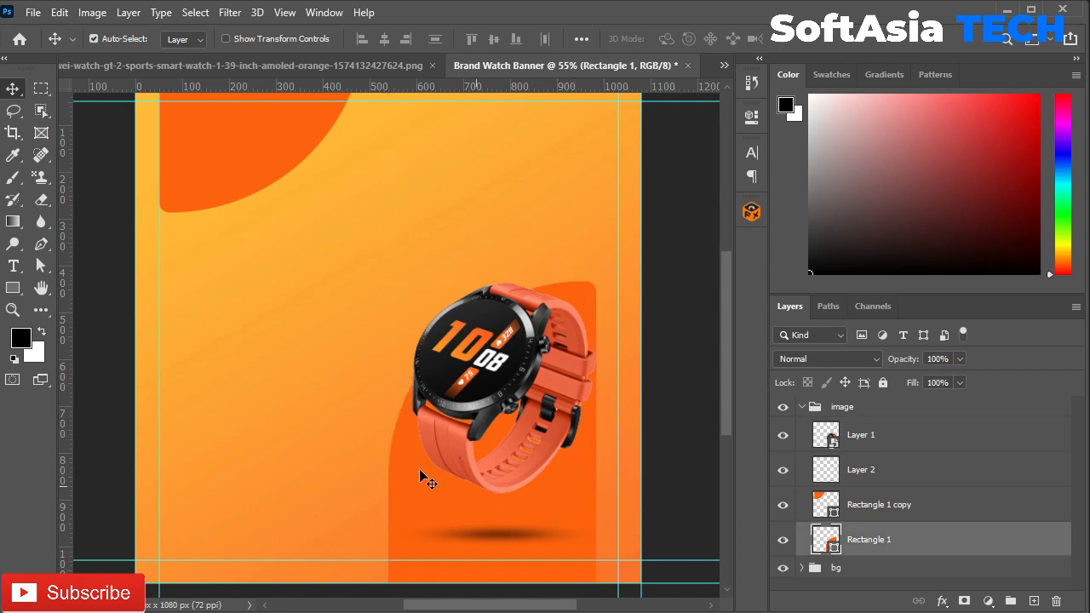
left_click(801, 407)
scroll(299, 362, "down", 2)
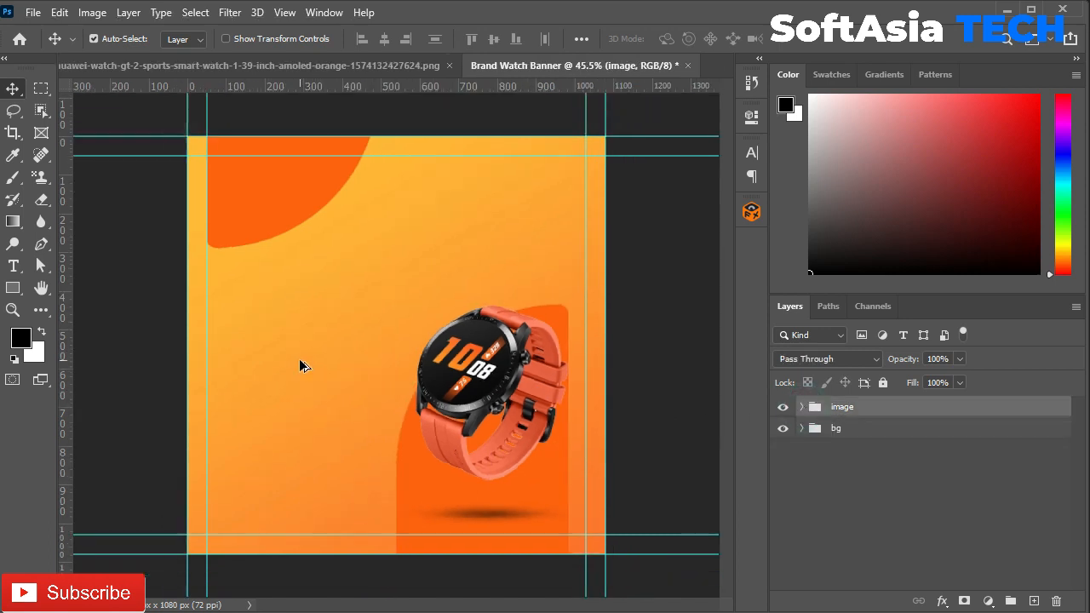
scroll(298, 361, "up", 1)
left_click(512, 464)
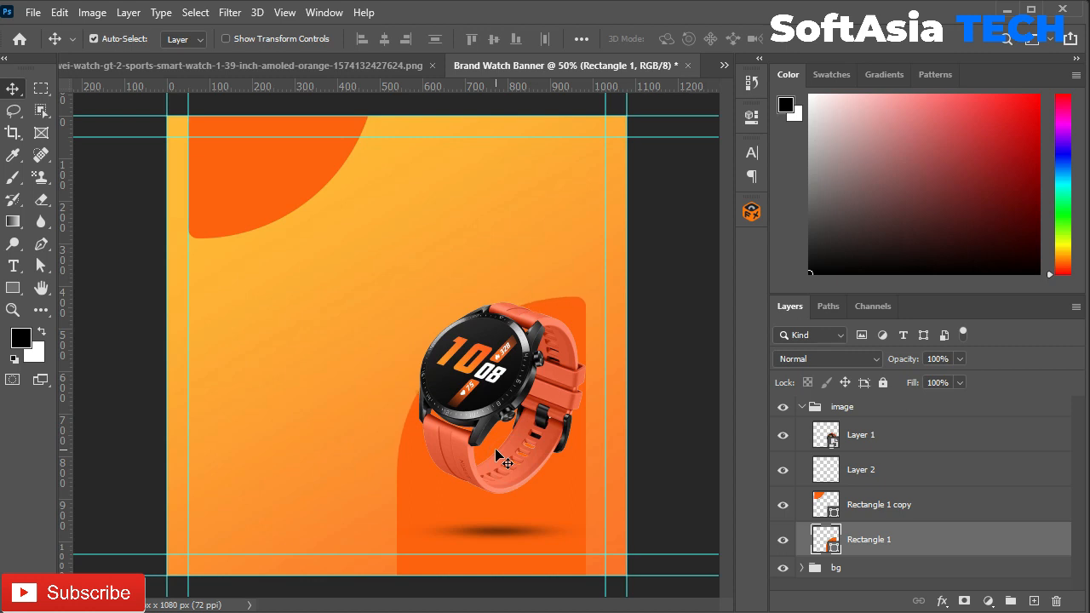
Step: Enlarge the smartwatch to about 54% and nudge it slightly down and right
left_click(904, 452)
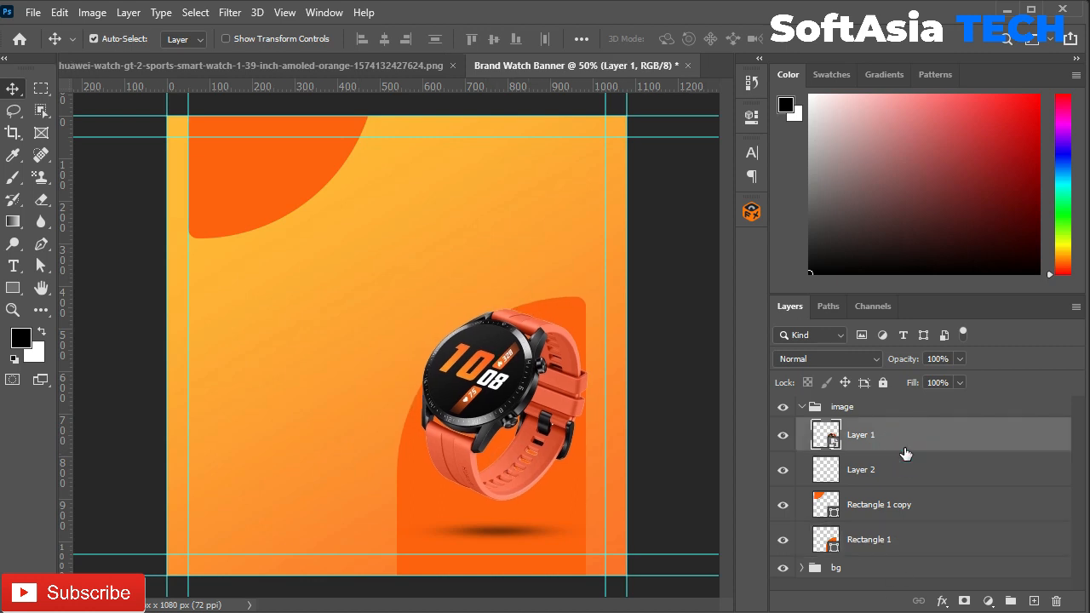
key("ctrl+t")
left_click_drag(448, 289, 430, 237)
left_click(813, 38)
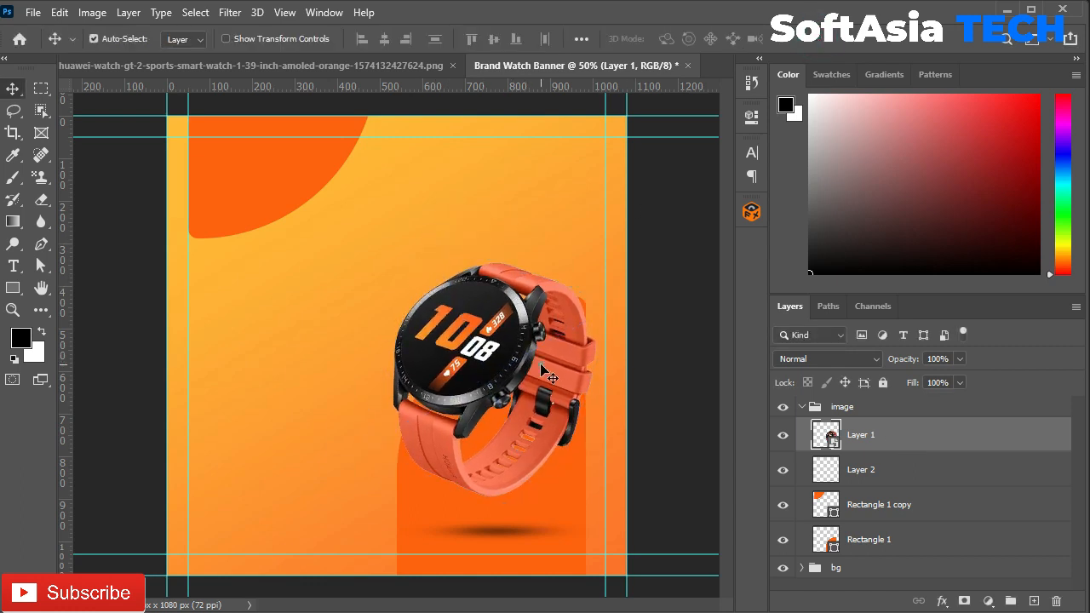
key("Down")
key("Down")
key("Down")
key("Down")
key("Down")
key("Down")
key("Down")
key("Down")
key("Down")
key("Down")
key("Down")
key("Down")
key("Down")
key("Down")
key("Down")
key("Down")
key("Down")
key("Down")
key("Right")
key("Right")
key("Right")
key("Right")
key("Right")
key("Right")
key("Down")
key("Down")
key("Down")
key("Down")
key("Down")
key("Down")
key("Down")
key("Down")
key("Down")
key("Down")
key("Down")
key("Down")
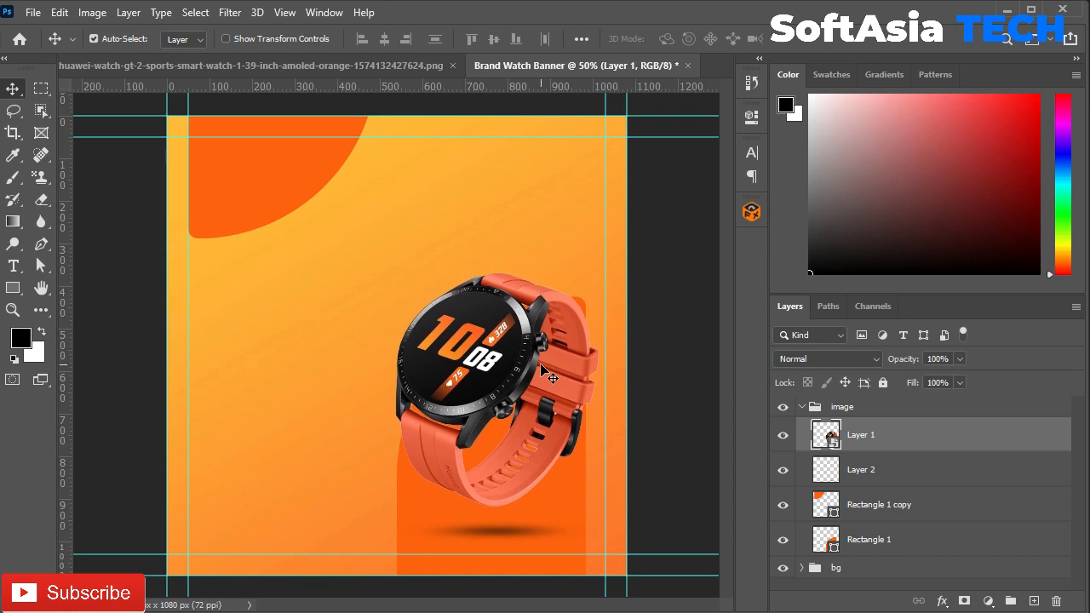
left_click(800, 407)
scroll(231, 192, "up", 1)
Step: Select Rectangle 1 copy and Rectangle 1 in the image group and set their opacity to 60%
scroll(230, 193, "down", 2)
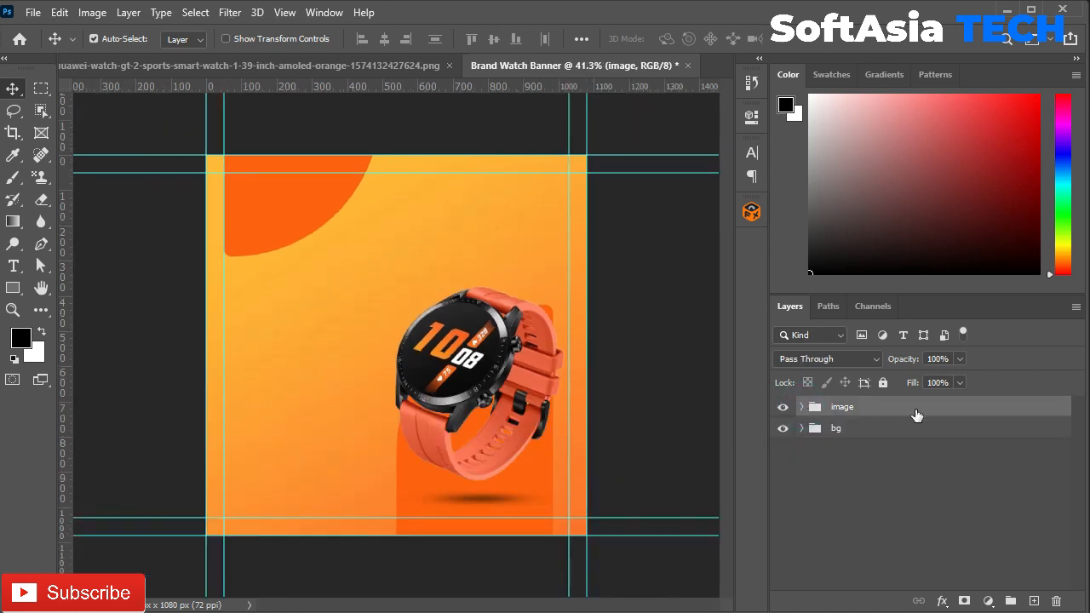
left_click(802, 407)
left_click(896, 504)
left_click(894, 539, "shift")
left_click(940, 359)
type("70")
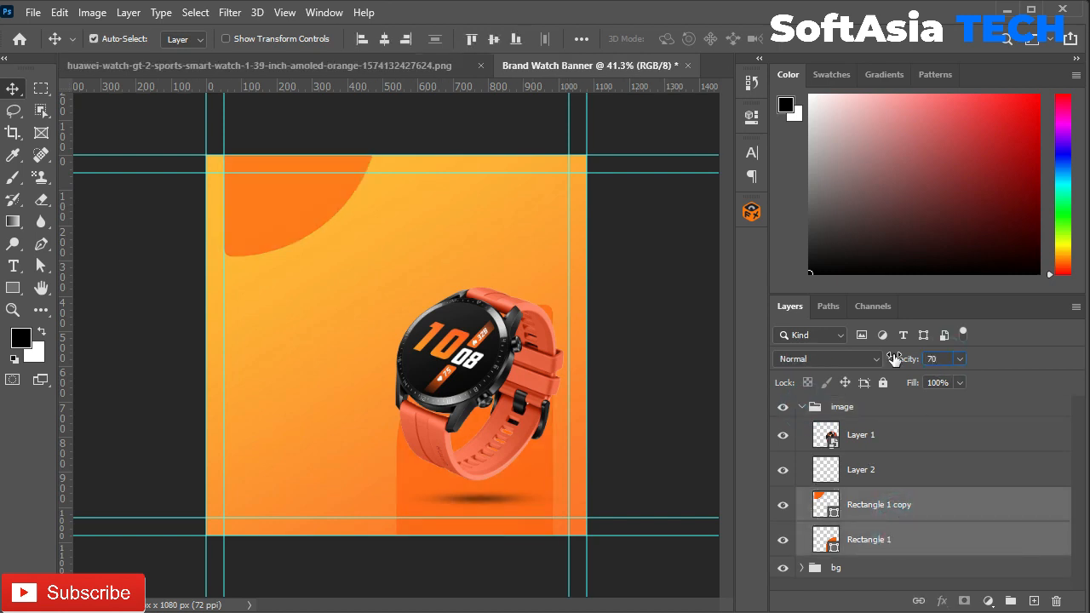
type("50")
key("Return")
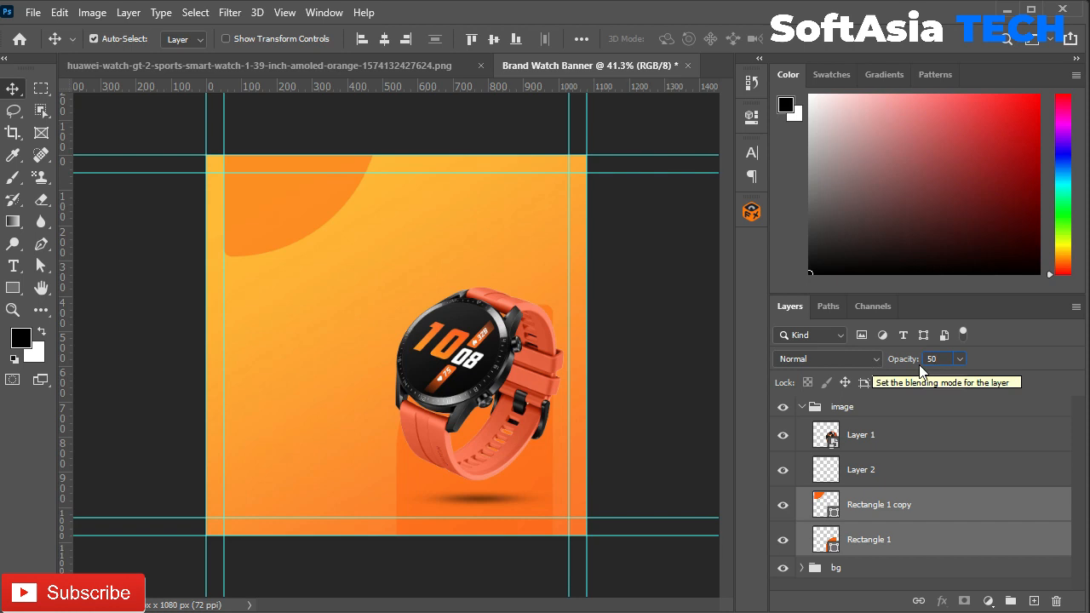
type("60")
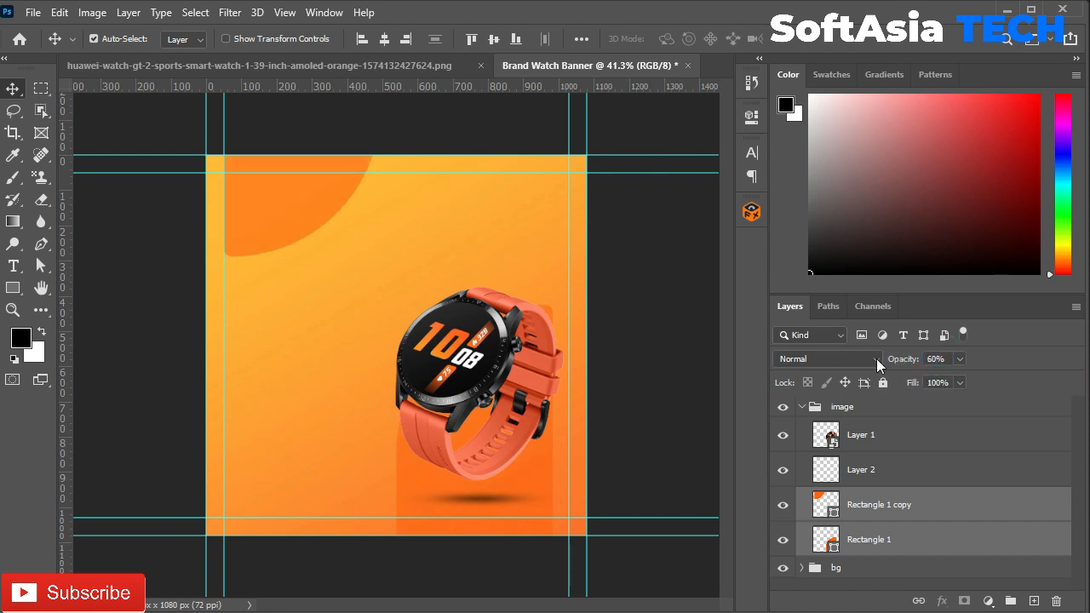
left_click(801, 406)
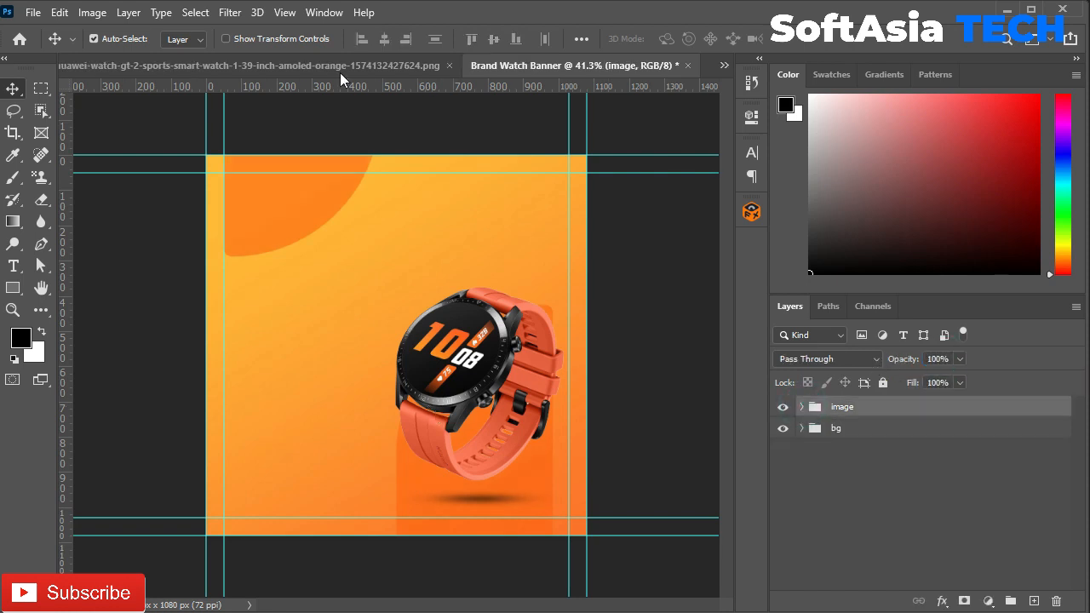
left_click(421, 68)
Step: Copy the watch icon from watch.png into the banner and convert it to a Smart Object
left_click_drag(420, 73, 568, 68)
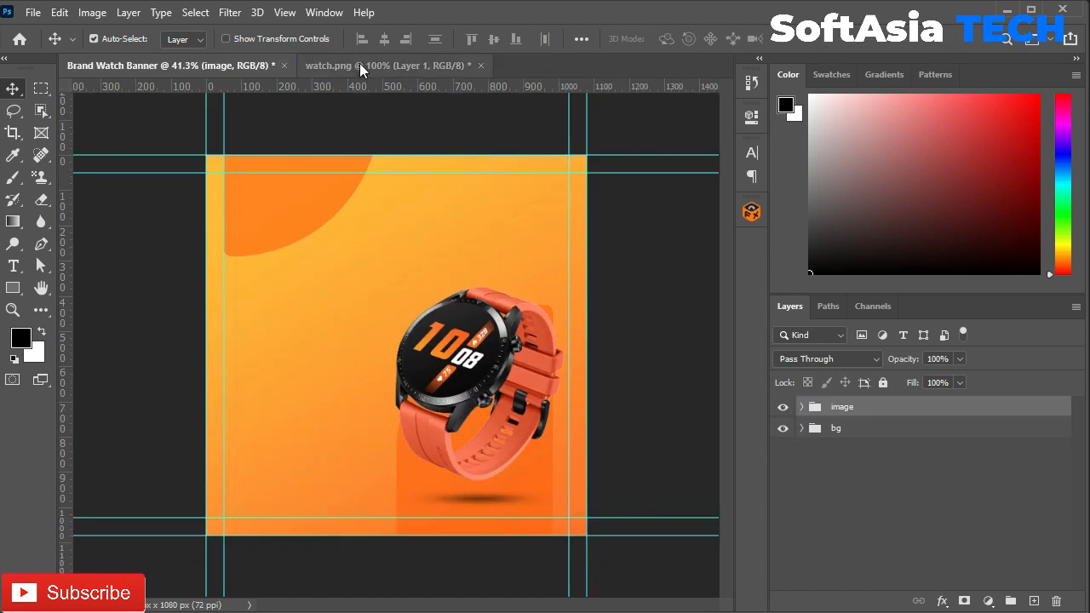
left_click(359, 64)
left_click_drag(475, 275, 378, 241)
right_click(900, 416)
left_click(965, 327)
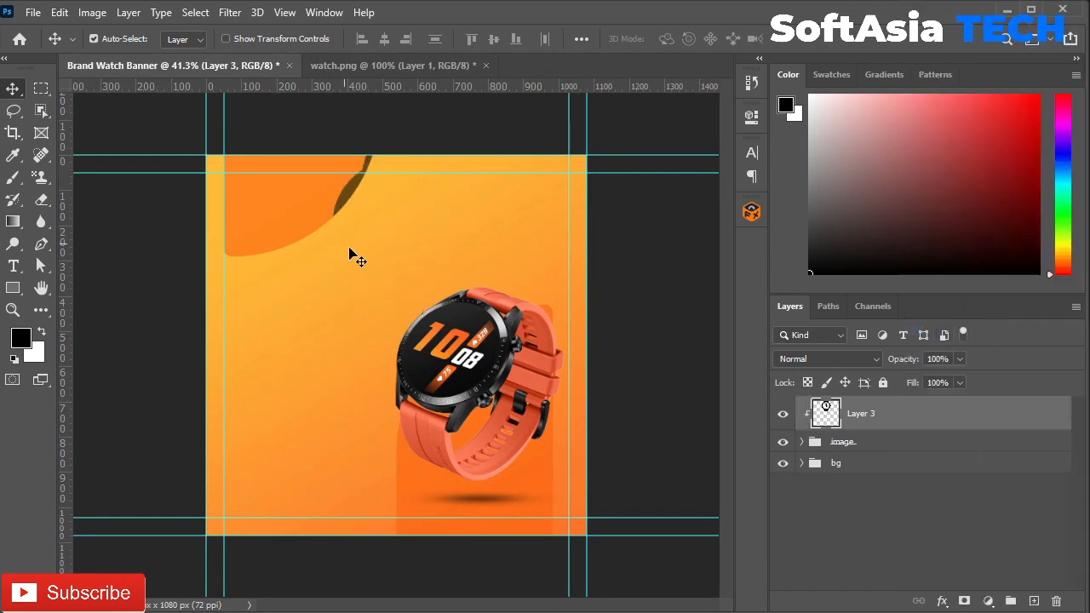
key("ctrl+z")
right_click(900, 420)
left_click(926, 239)
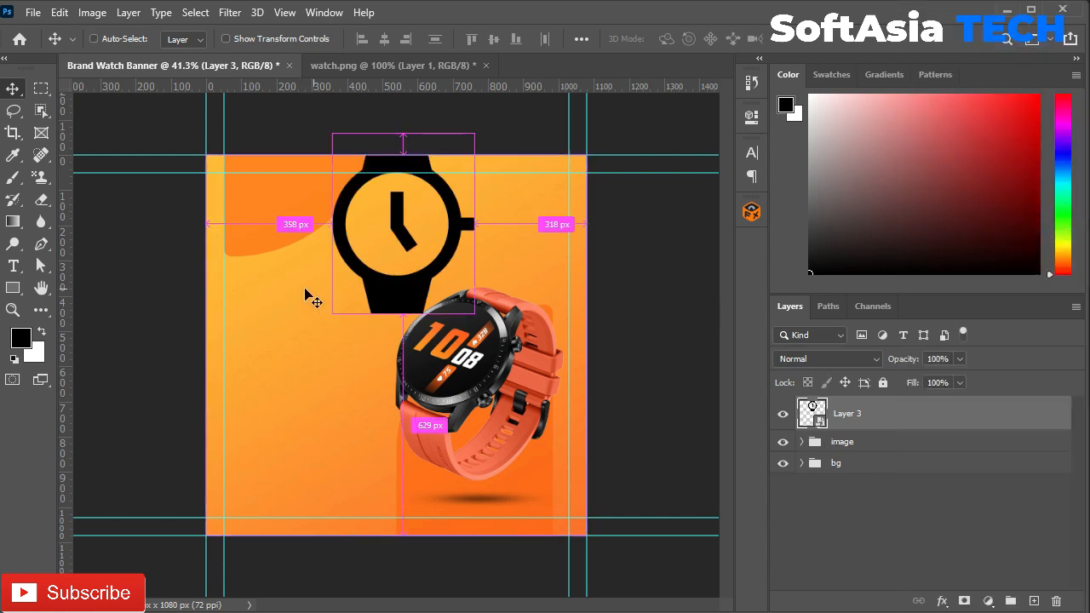
Step: Shrink the watch icon to about 12% and position it near the top-left corner
key("ctrl+t")
left_click_drag(474, 133, 390, 240)
scroll(372, 283, "up", 3)
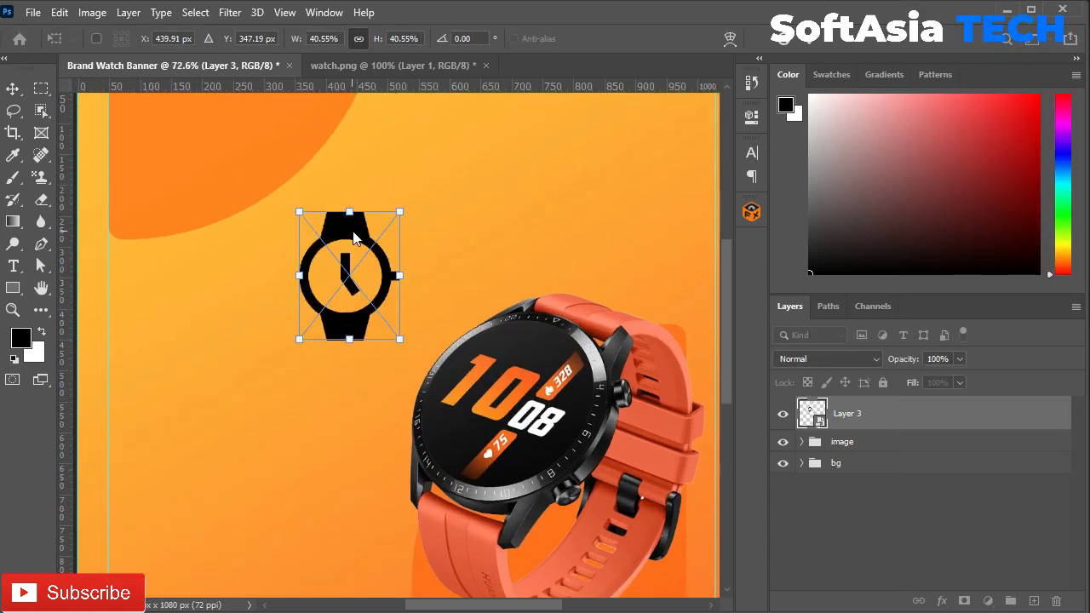
left_click_drag(368, 175, 292, 224)
key("ctrl+t")
left_click_drag(312, 344, 240, 279)
left_click(810, 41)
Step: Nudge the top-left orange shape slightly left and start an empty text layer beside the icon
left_click_drag(336, 318, 322, 312)
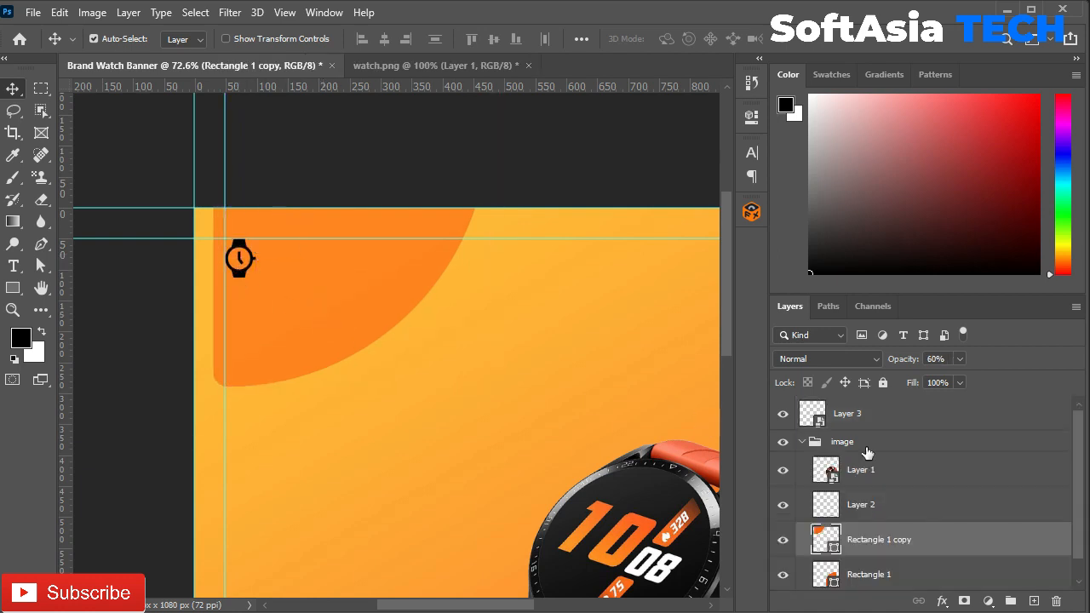
left_click(802, 443)
left_click(847, 413)
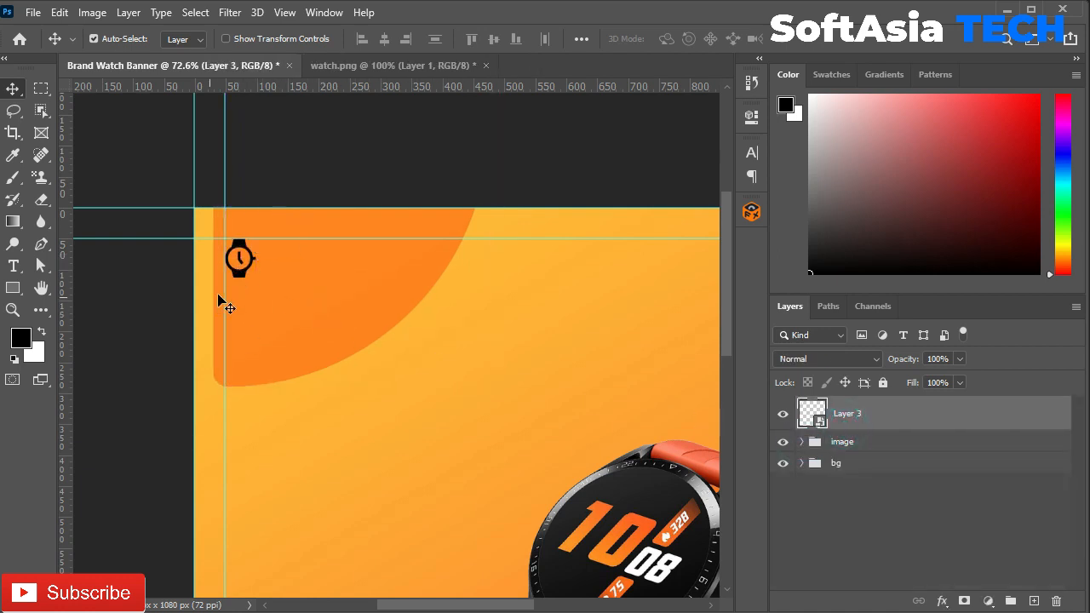
key("t")
left_click(284, 271)
key("BackSpace")
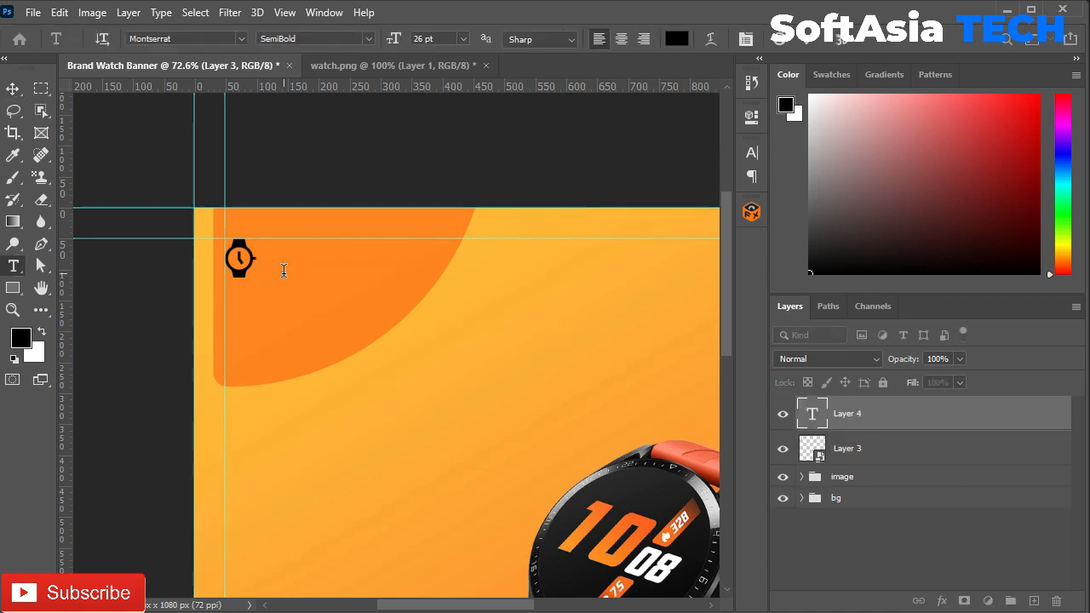
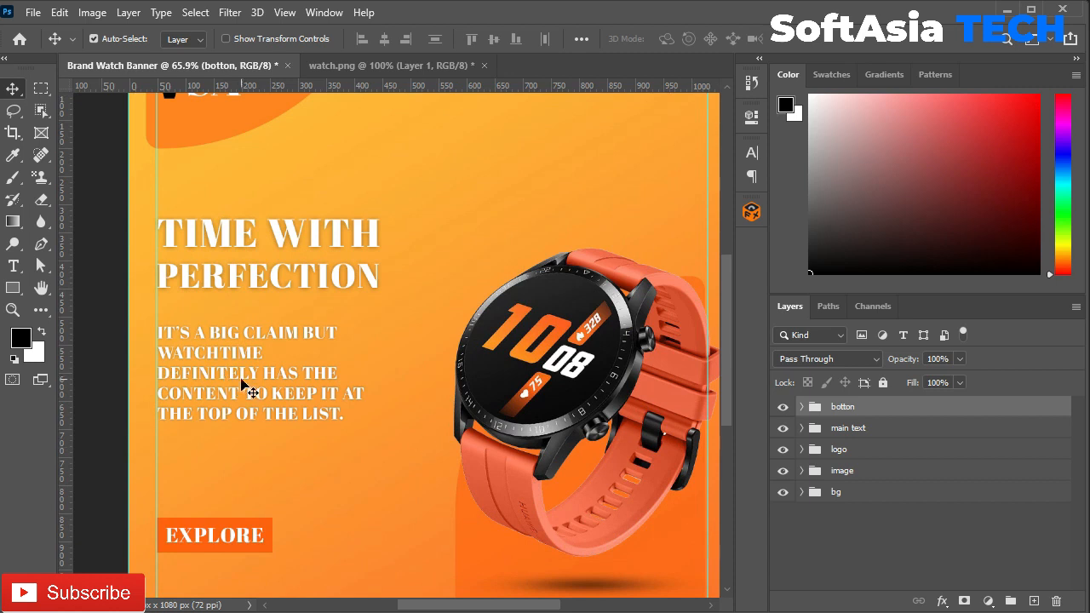
Step: Restyle the body copy in Montserrat Medium at 29 pt with tracking 10
left_click(241, 377)
left_click(752, 153)
left_click(620, 177)
type("mont")
type("s")
key("BackSpace")
type("tserrat")
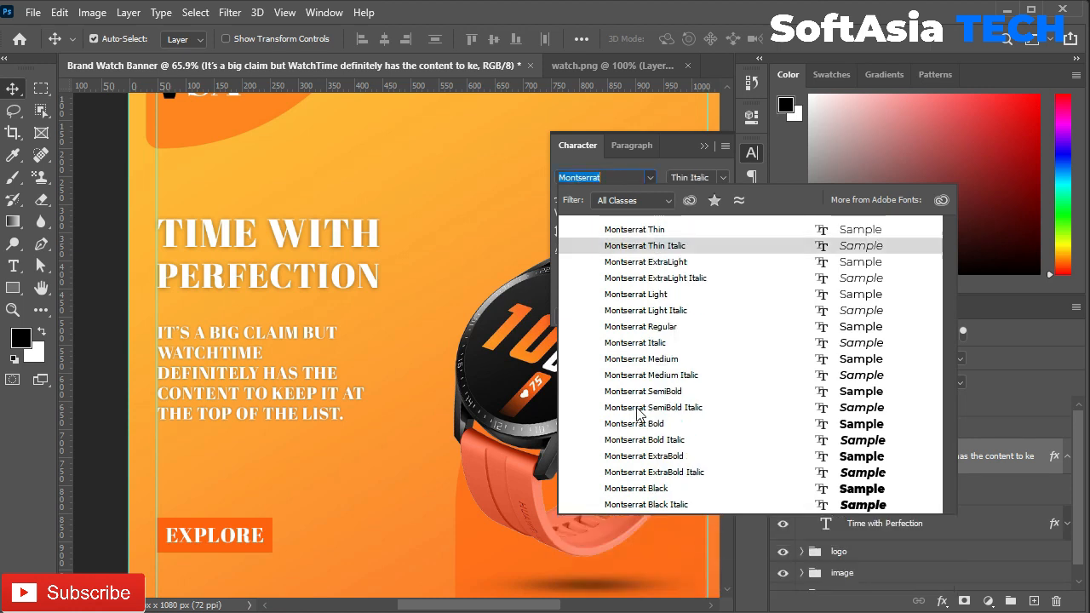
left_click(645, 358)
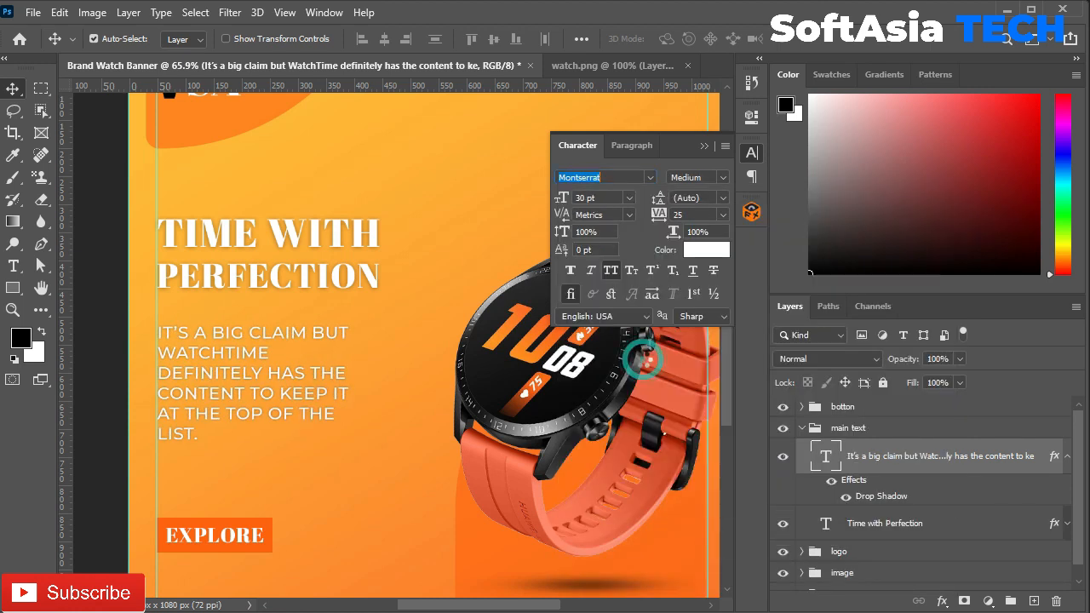
left_click(722, 215)
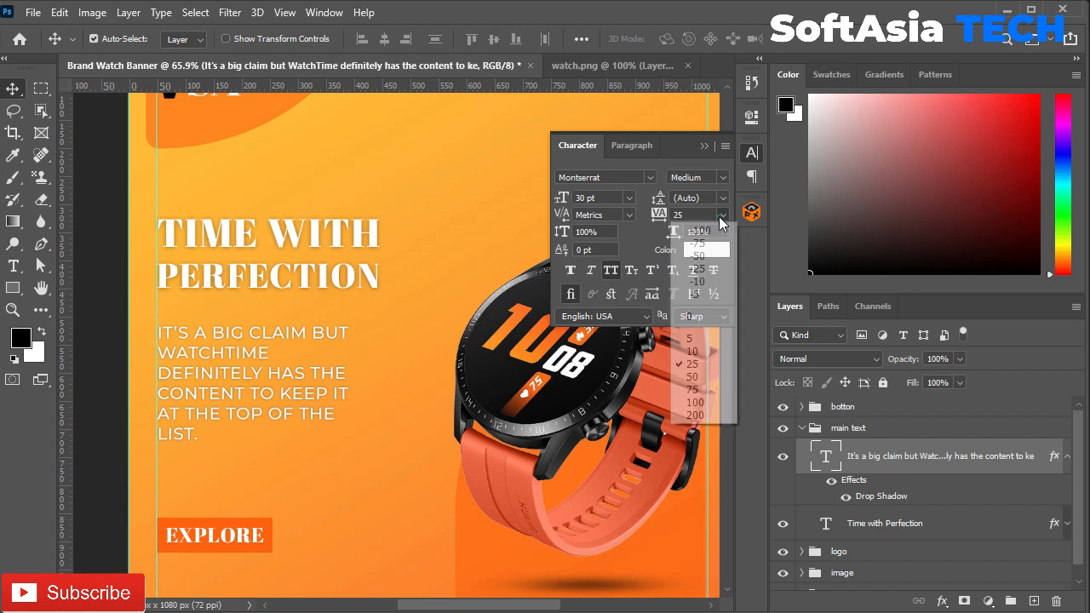
left_click(694, 350)
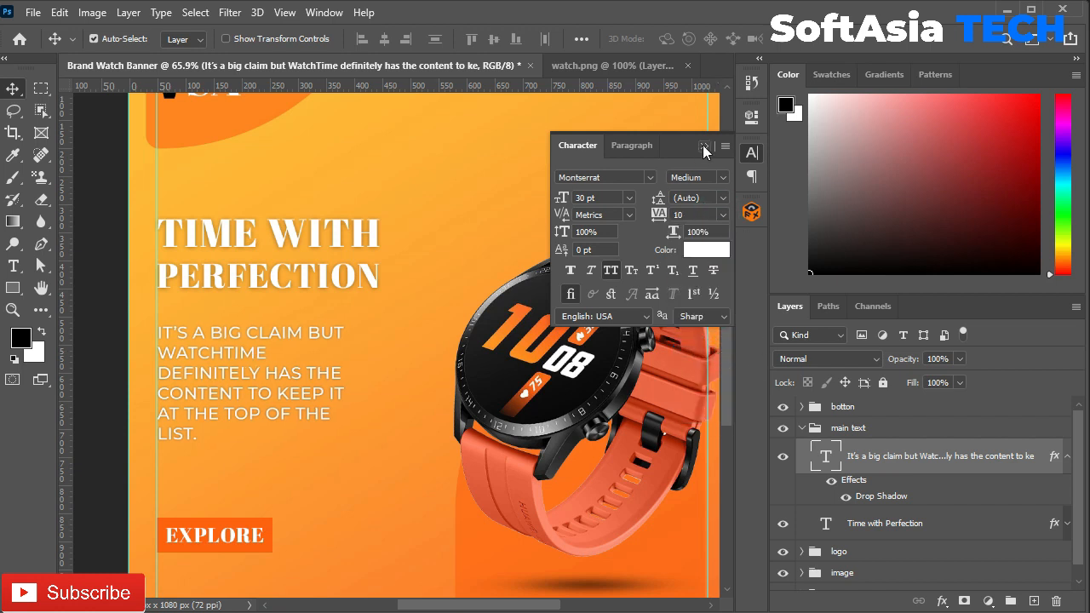
mouse_move(564, 197)
left_mouse_down()
mouse_move(578, 198)
mouse_move(557, 198)
left_mouse_up()
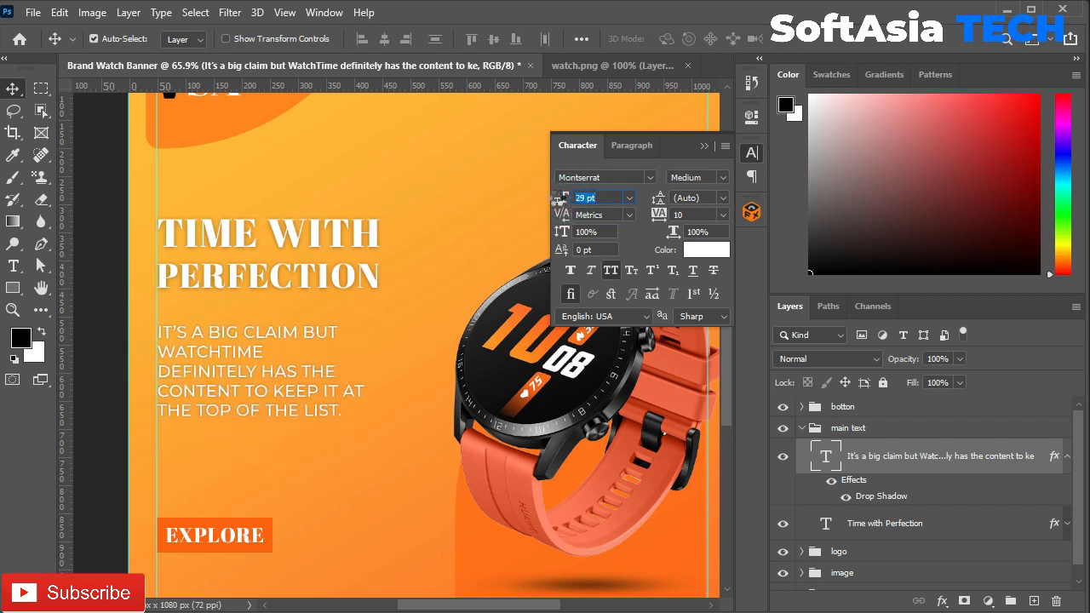
left_click(703, 146)
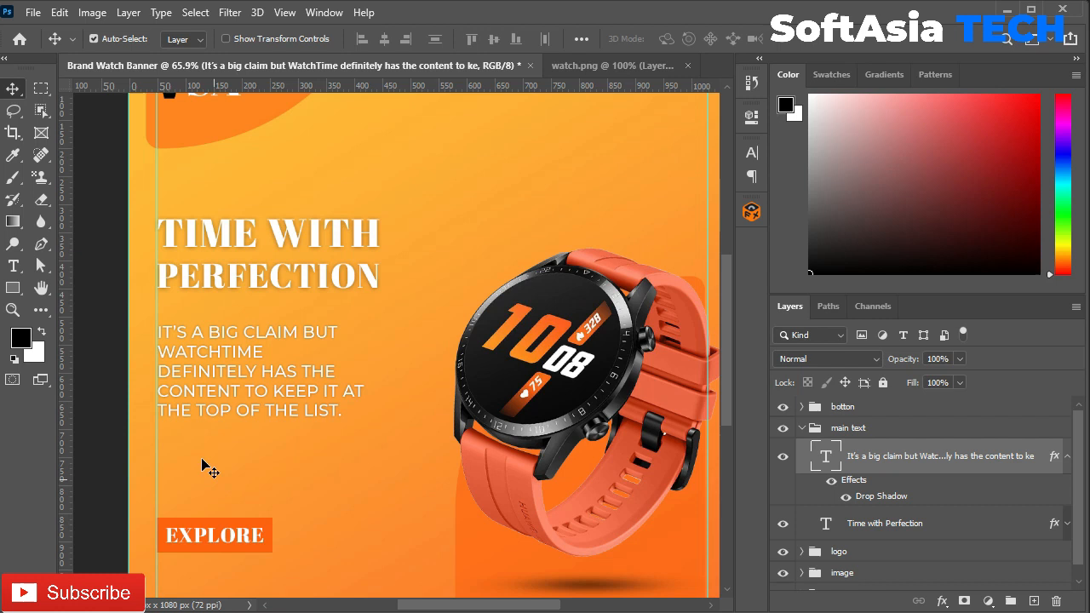
Step: Change the EXPLORE label's font to Montserrat Black
scroll(217, 340, "up", 3)
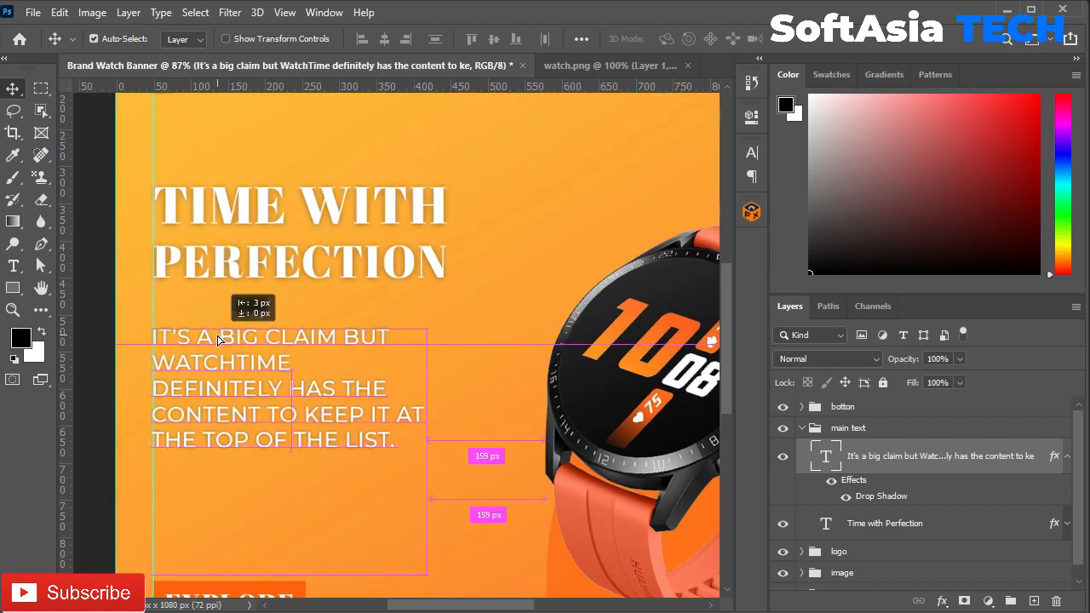
scroll(256, 345, "down", 6)
left_click(260, 490)
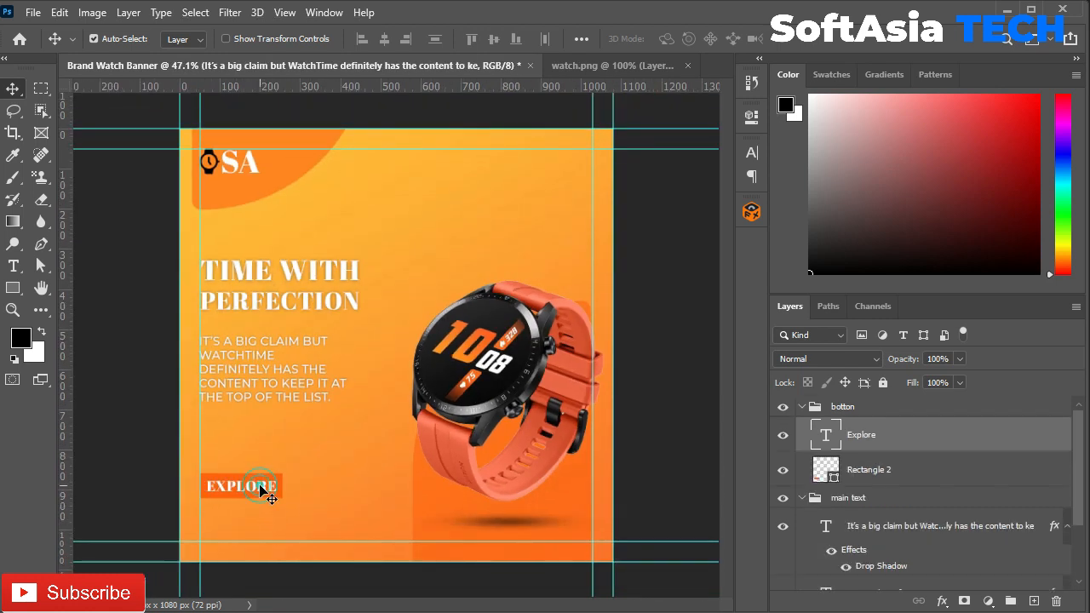
left_click(751, 152)
left_click(609, 177)
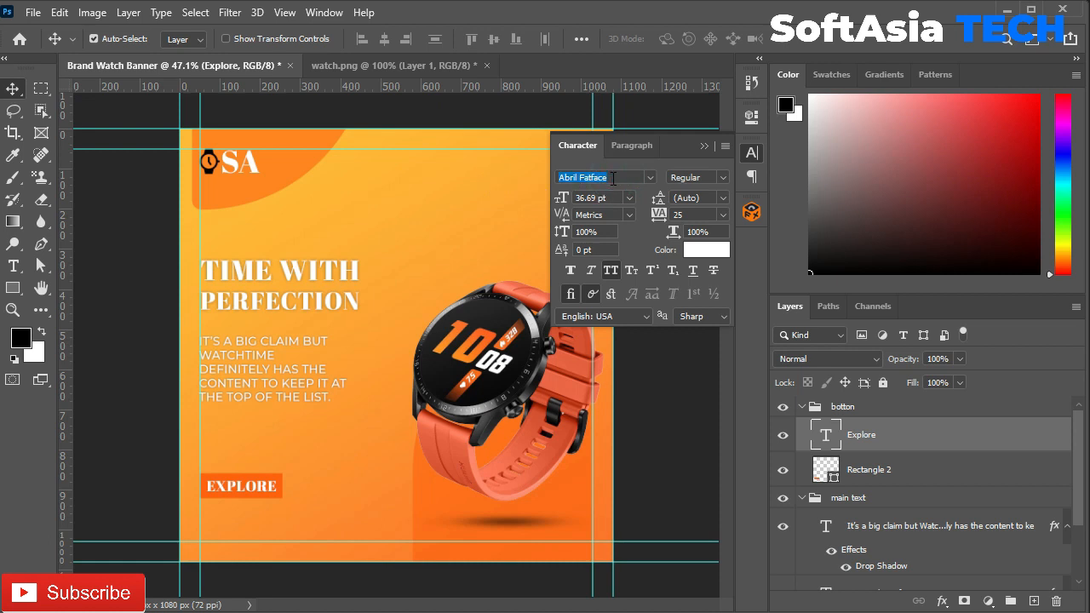
type("mont")
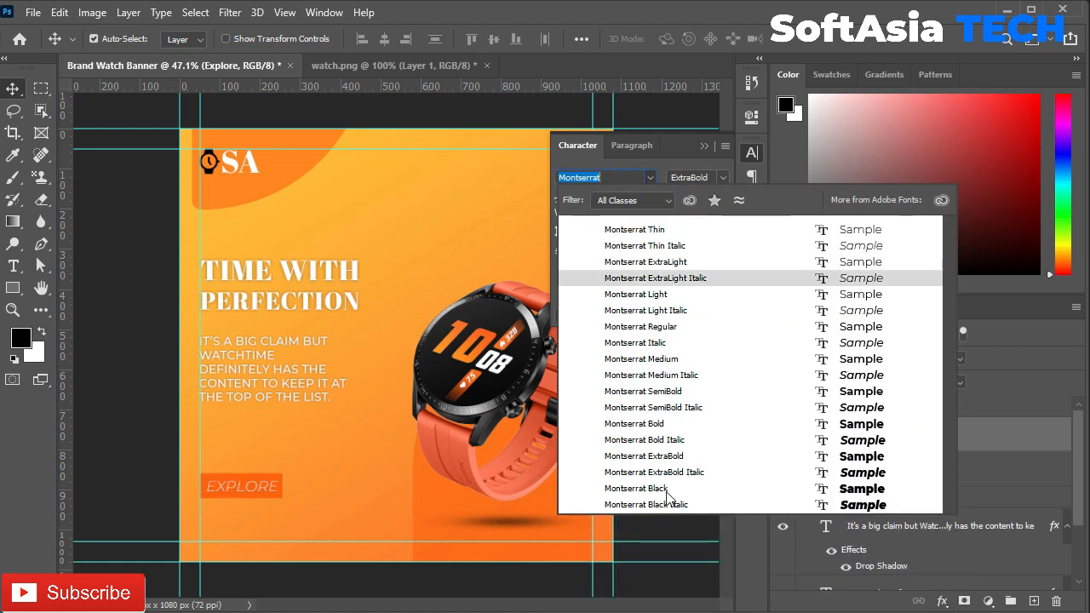
left_click(658, 488)
left_click(704, 146)
Step: Centre EXPLORE horizontally inside its orange button rectangle
scroll(256, 494, "up", 5)
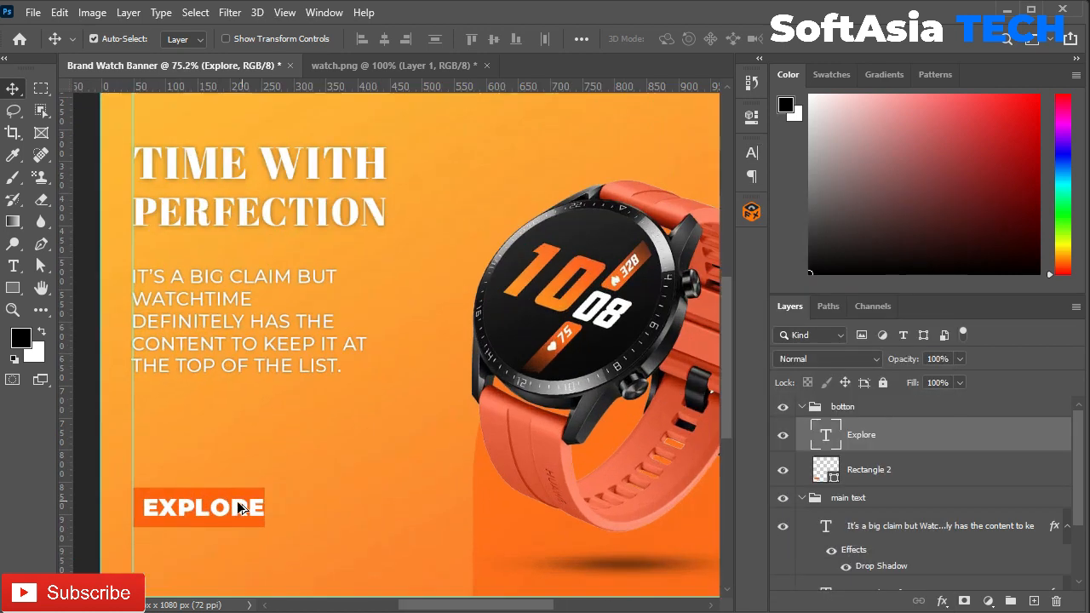
left_click(825, 470, "ctrl")
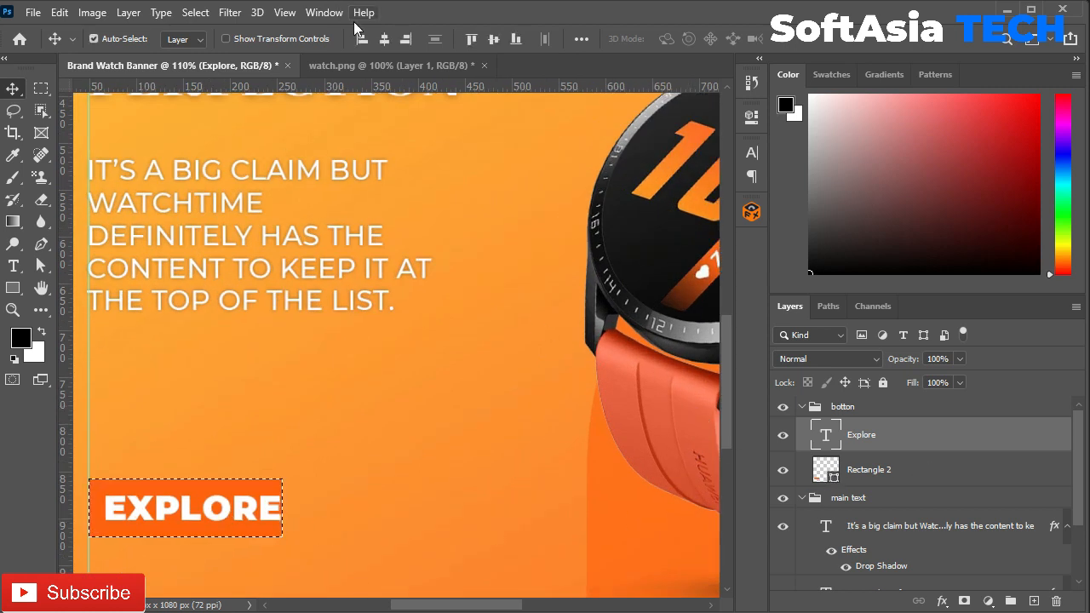
left_click(384, 38)
key("ctrl+d")
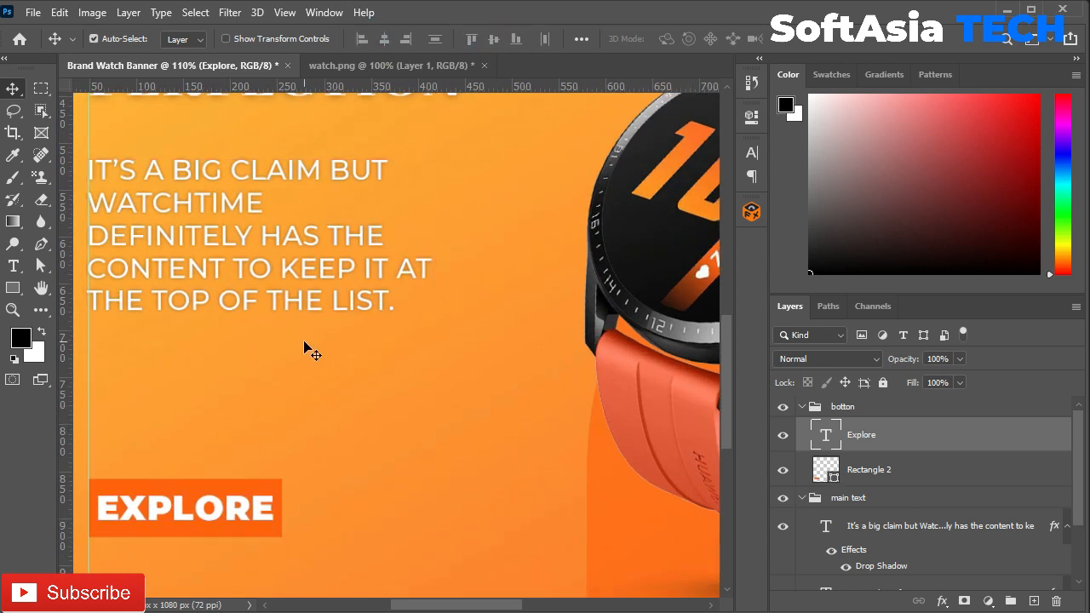
key("ctrl+0")
left_click(802, 407)
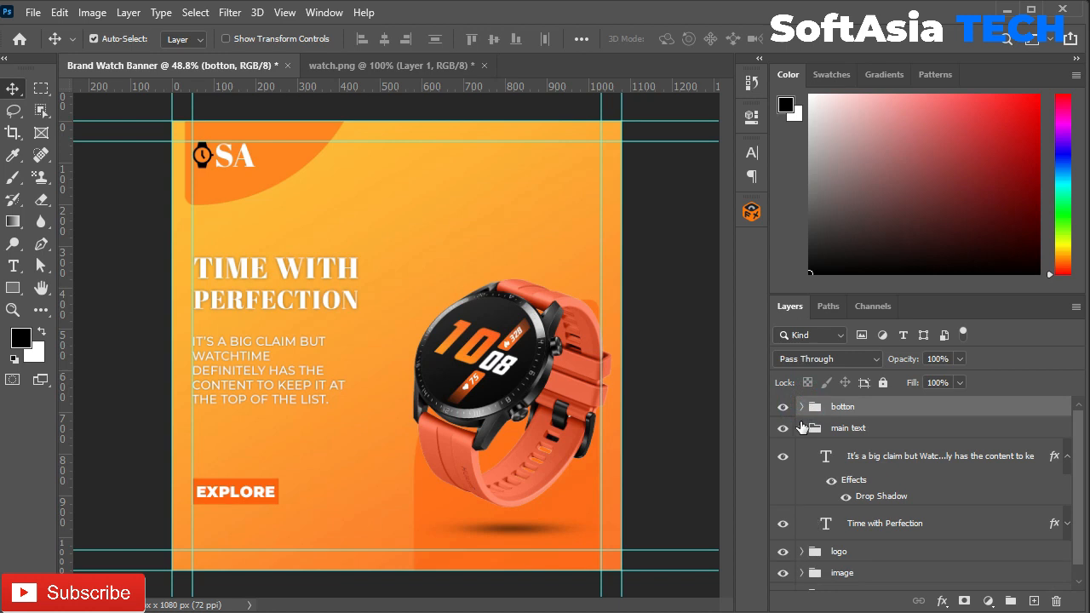
Step: Add a contact phone number line below EXPLORE, outside the main text group
left_click(799, 431)
scroll(205, 535, "up", 8)
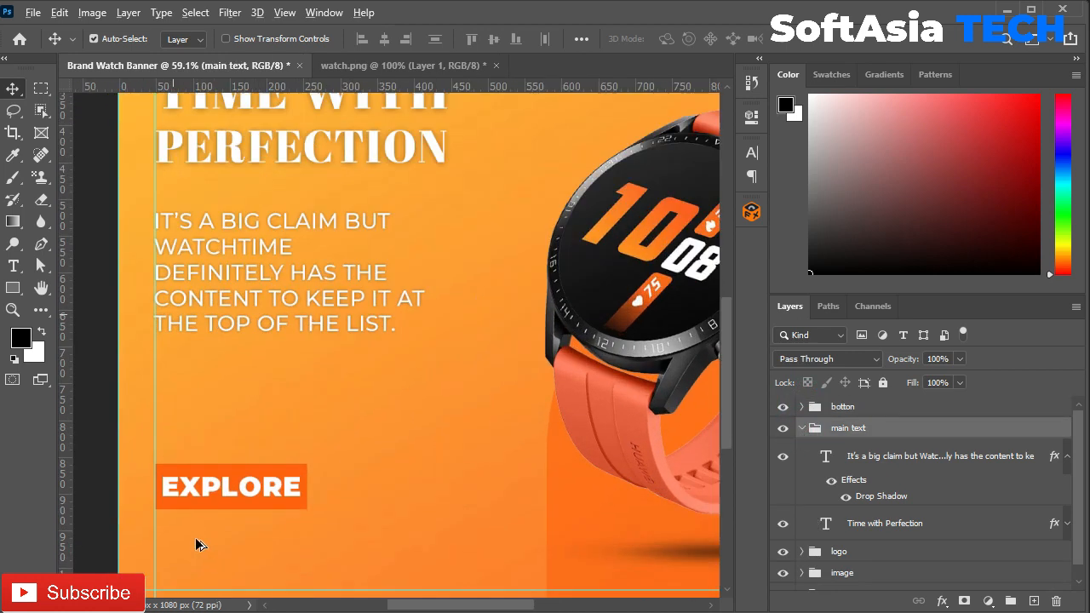
key("t")
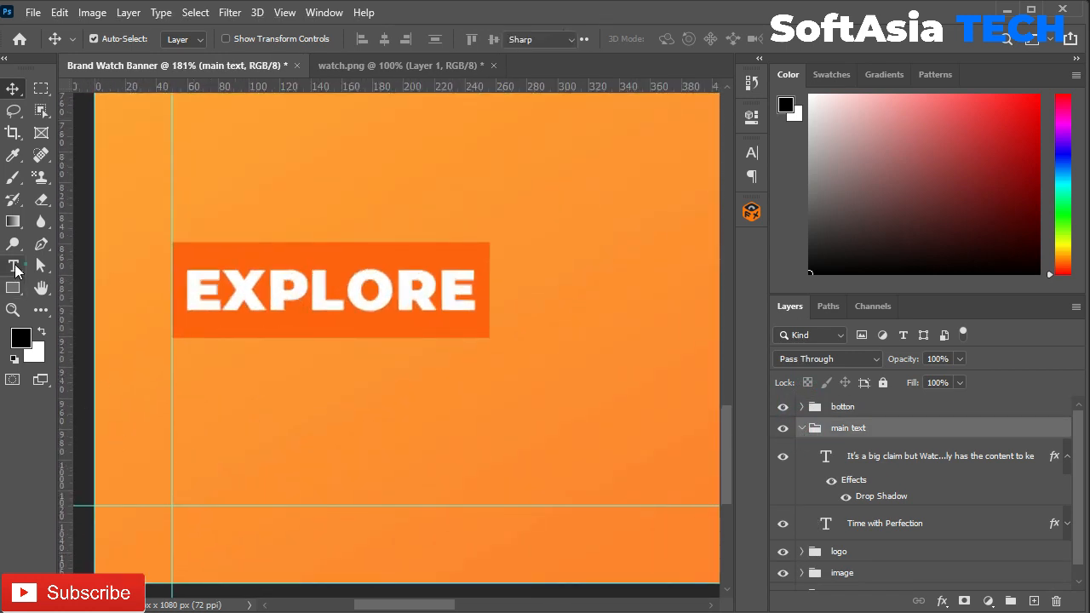
left_click(249, 466)
key("BackSpace")
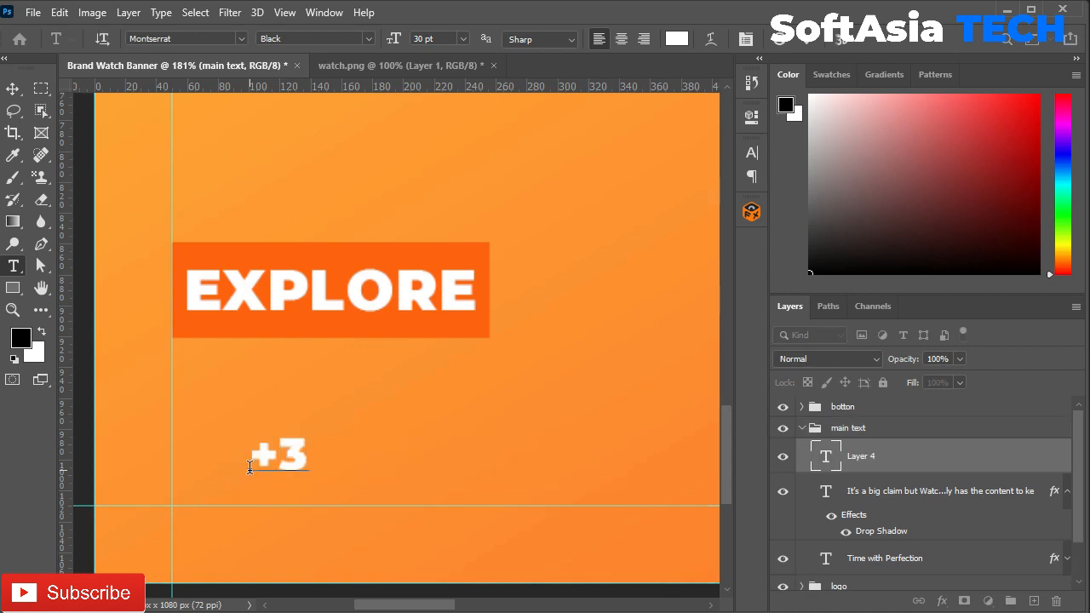
left_click(952, 471)
left_click_drag(877, 457, 877, 577)
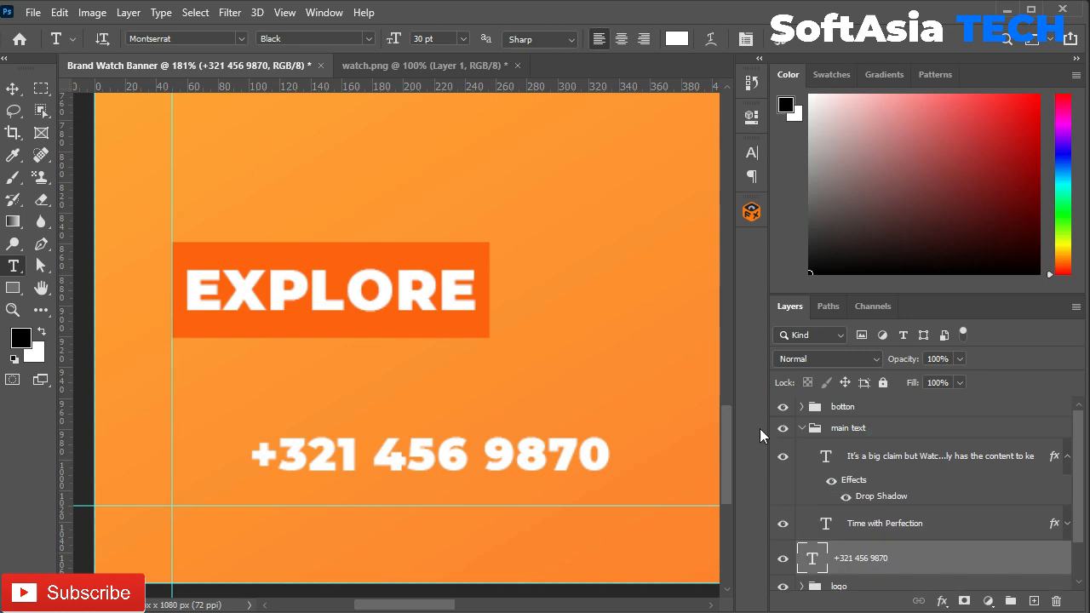
left_click(802, 427)
Step: Align the phone number to the left guide in Montserrat ExtraBold with tracking 0
key("v")
left_click_drag(344, 457, 267, 433)
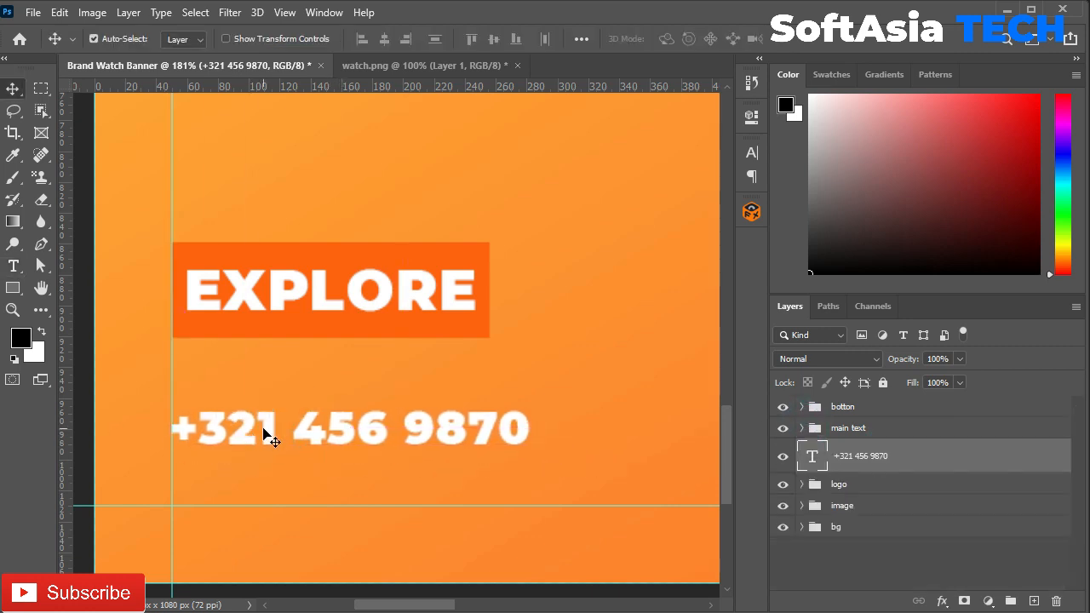
left_click(753, 151)
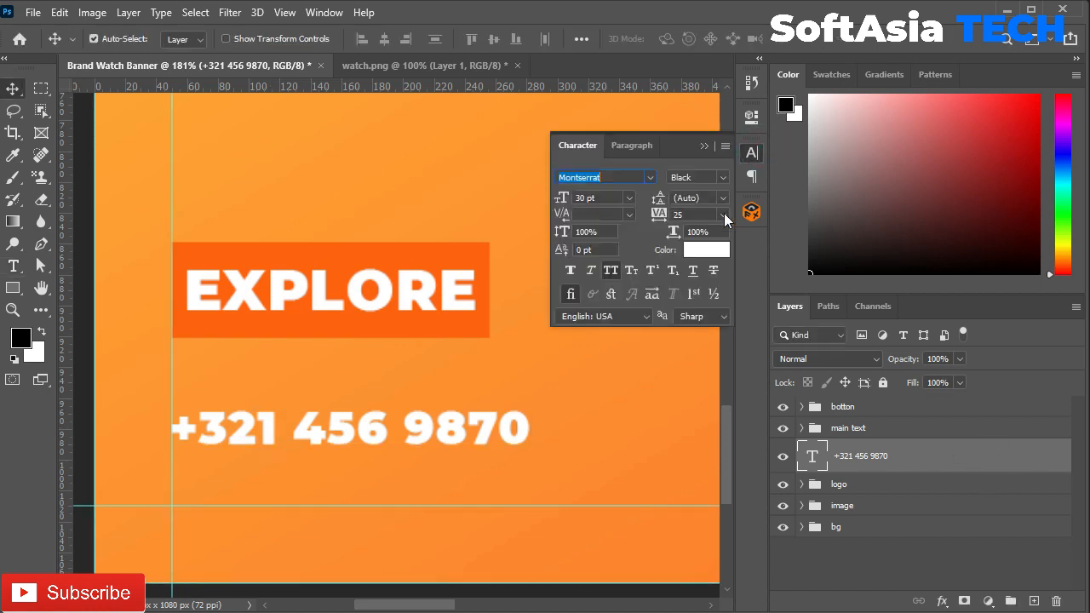
left_click(723, 214)
left_click(724, 315)
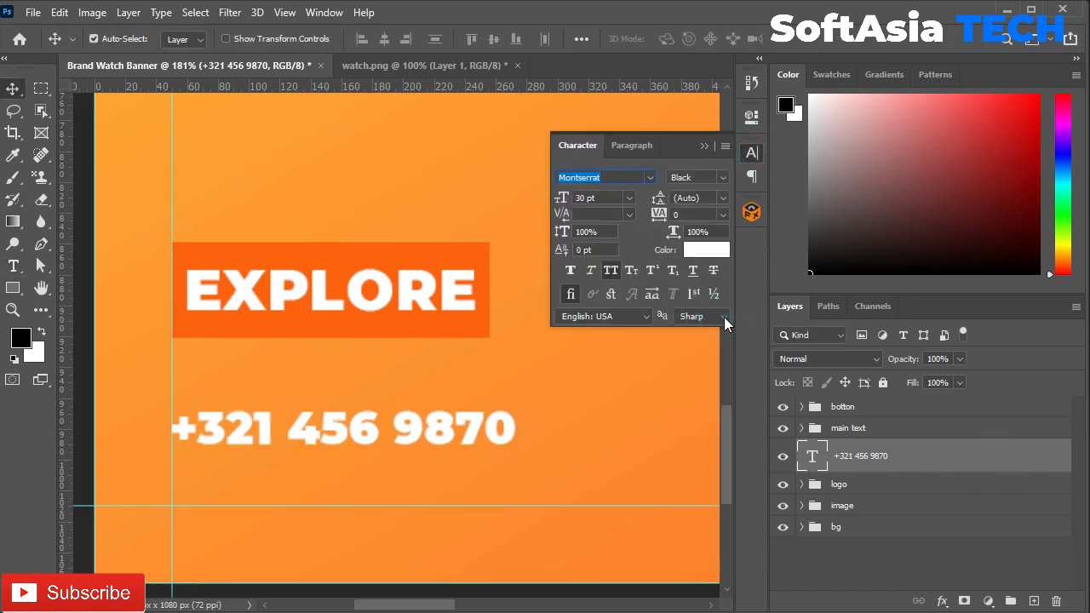
left_click(722, 178)
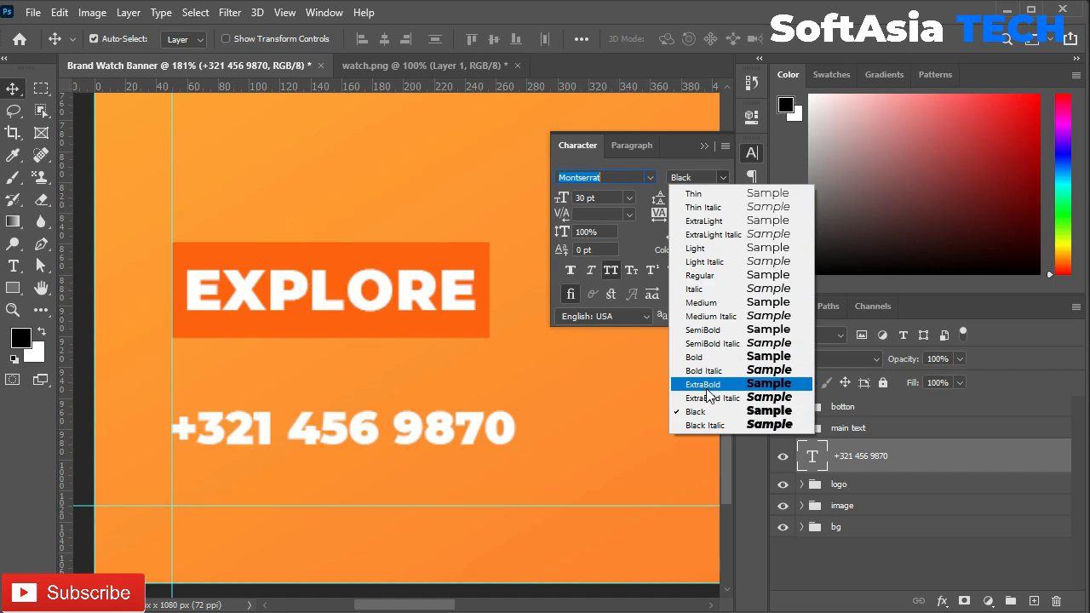
left_click(703, 384)
left_click(704, 147)
left_click_drag(347, 433, 340, 436)
key("t")
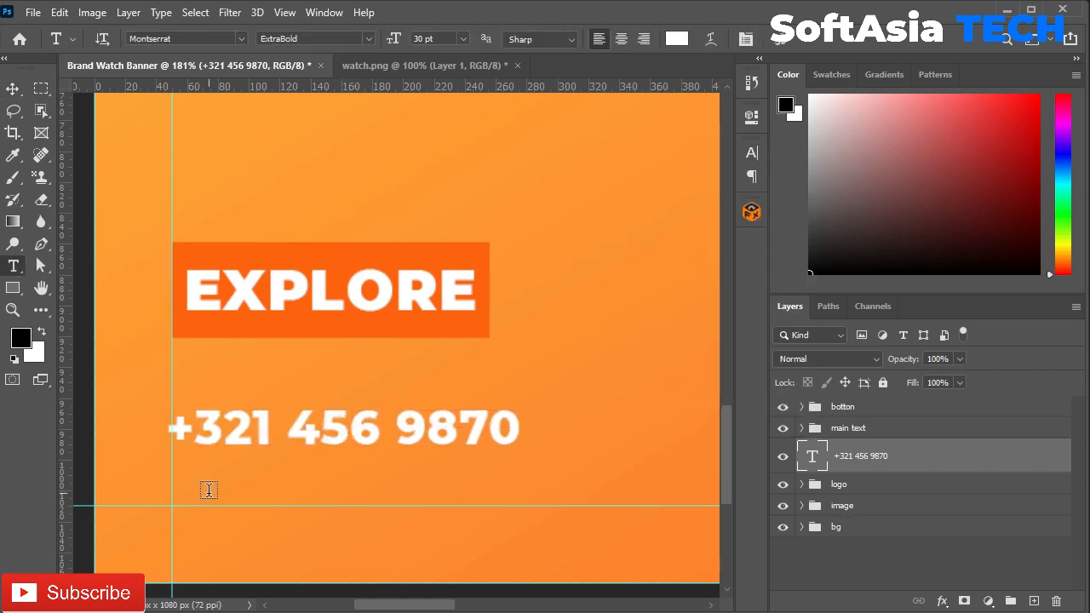
left_click(209, 488)
type("www.")
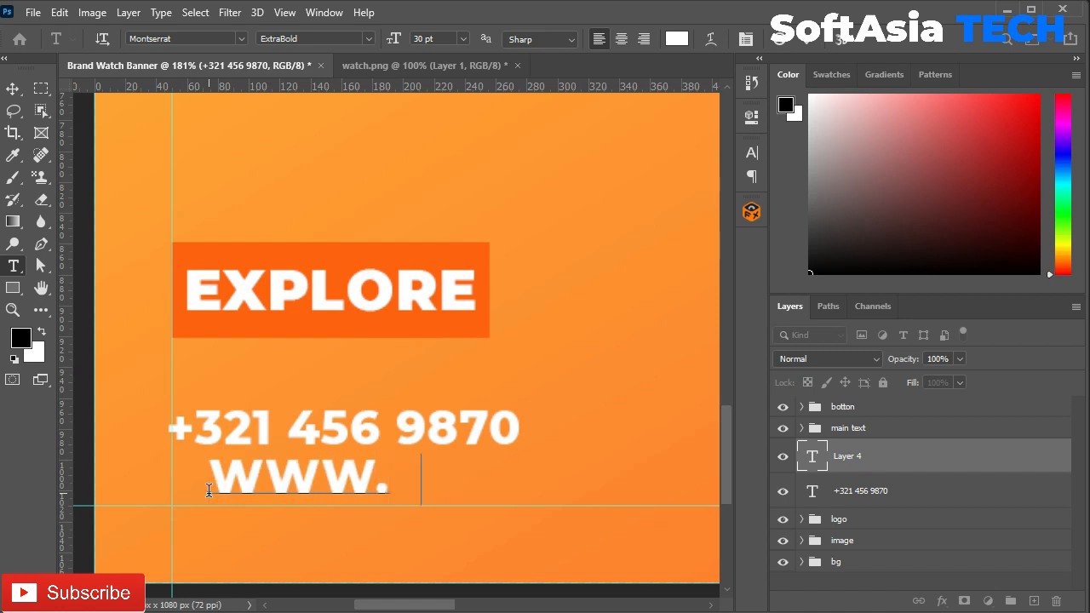
type("softasia.co")
key("ctrl+Return")
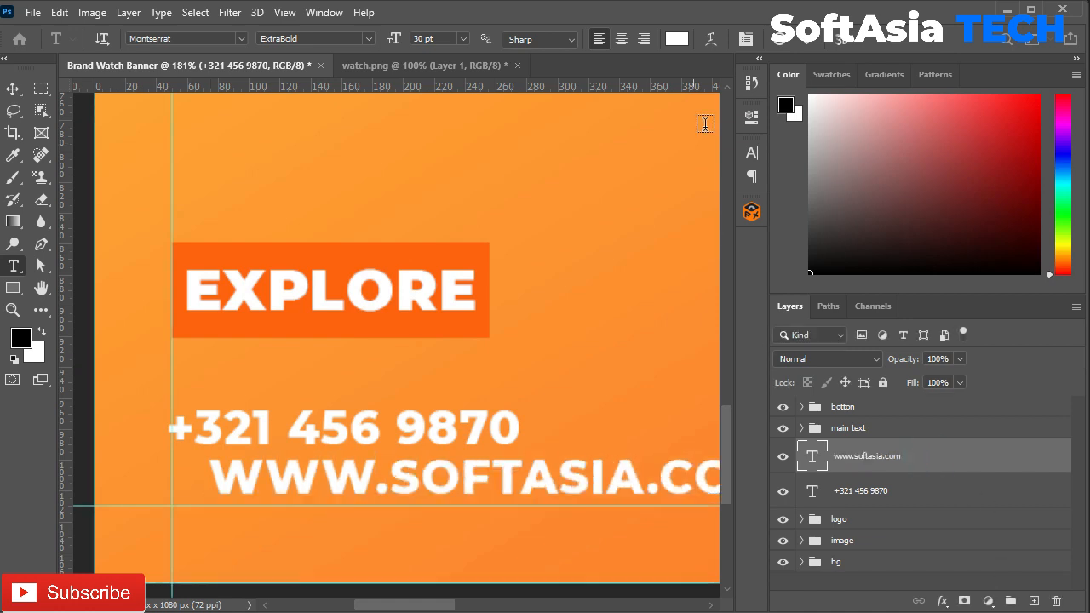
left_click(751, 152)
left_click(723, 177)
left_click(732, 302)
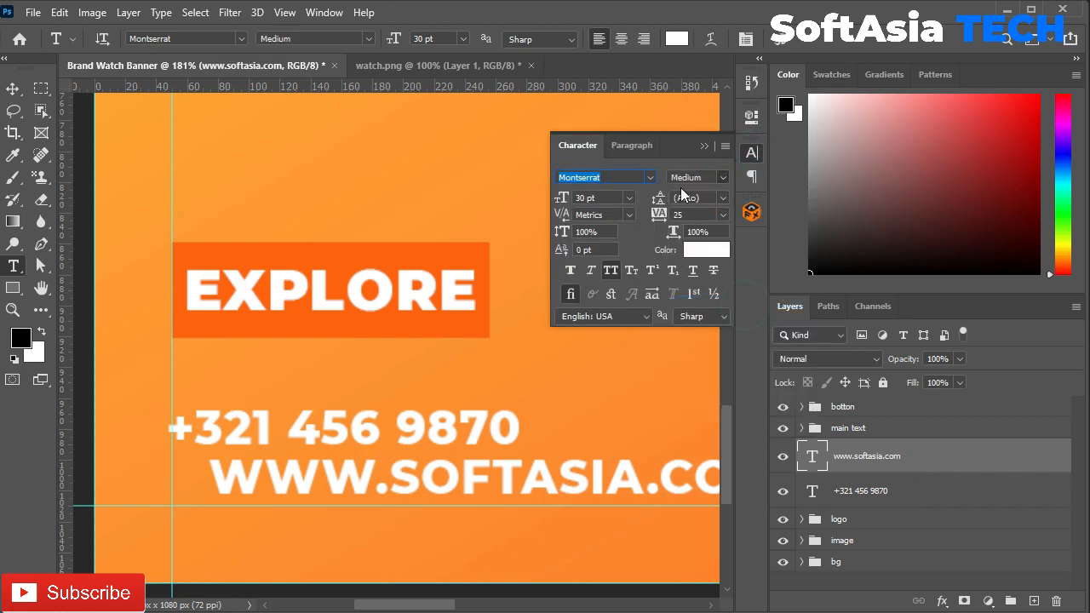
left_click(723, 214)
left_click(730, 386)
left_click(723, 215)
left_click(715, 419)
left_click(751, 152)
Step: Scale the website line down to 16 pt and left-align it under the phone number
key("ctrl+t")
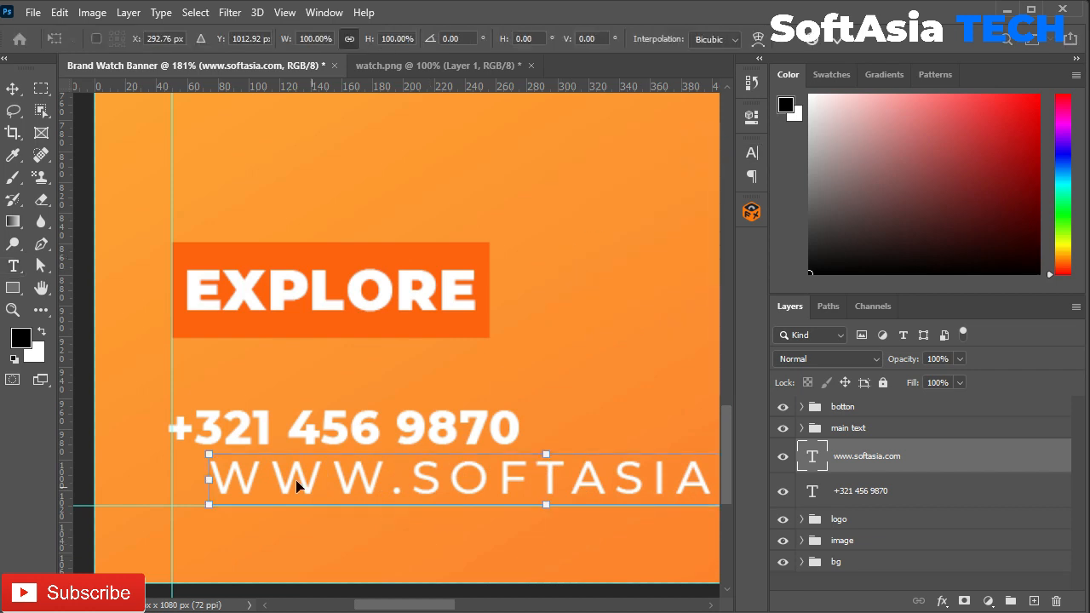
left_click_drag(209, 454, 391, 467)
left_click_drag(528, 473, 315, 490)
left_click(751, 154)
left_click(611, 200)
mouse_move(568, 203)
left_mouse_down()
mouse_move(552, 195)
mouse_move(568, 194)
left_mouse_up()
left_click(885, 490, "shift")
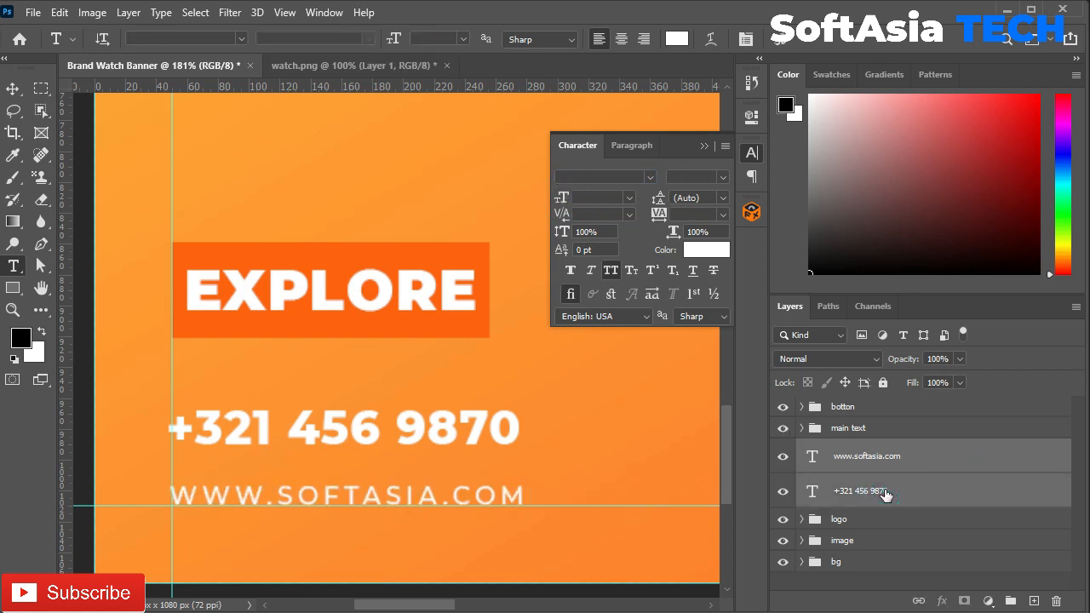
Step: Group the phone number and website layers into a group named info
left_click(701, 148)
key("ctrl+g")
double_click(848, 449)
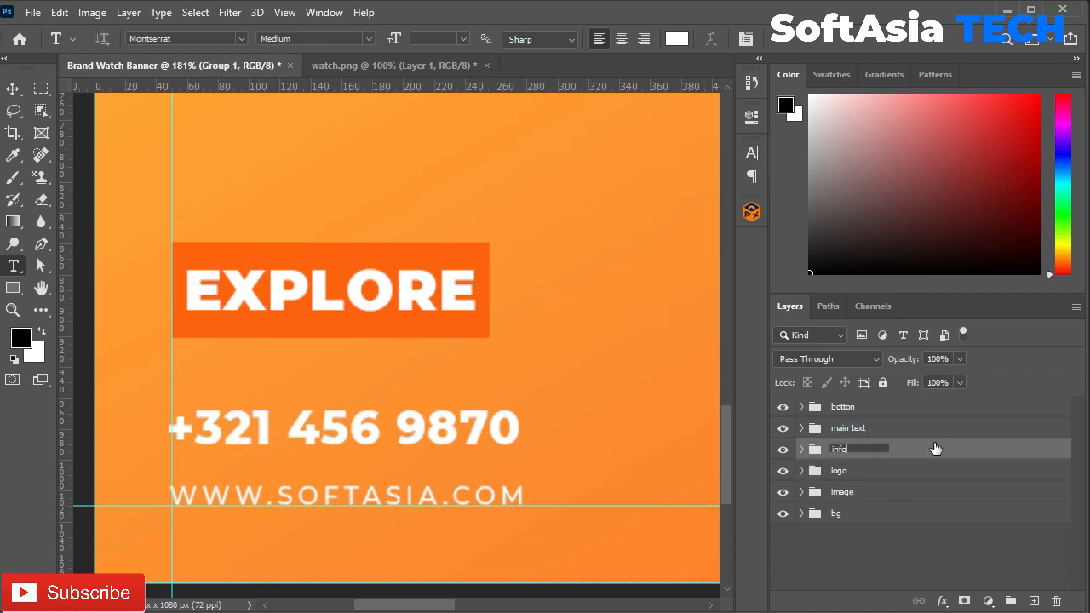
key("Return")
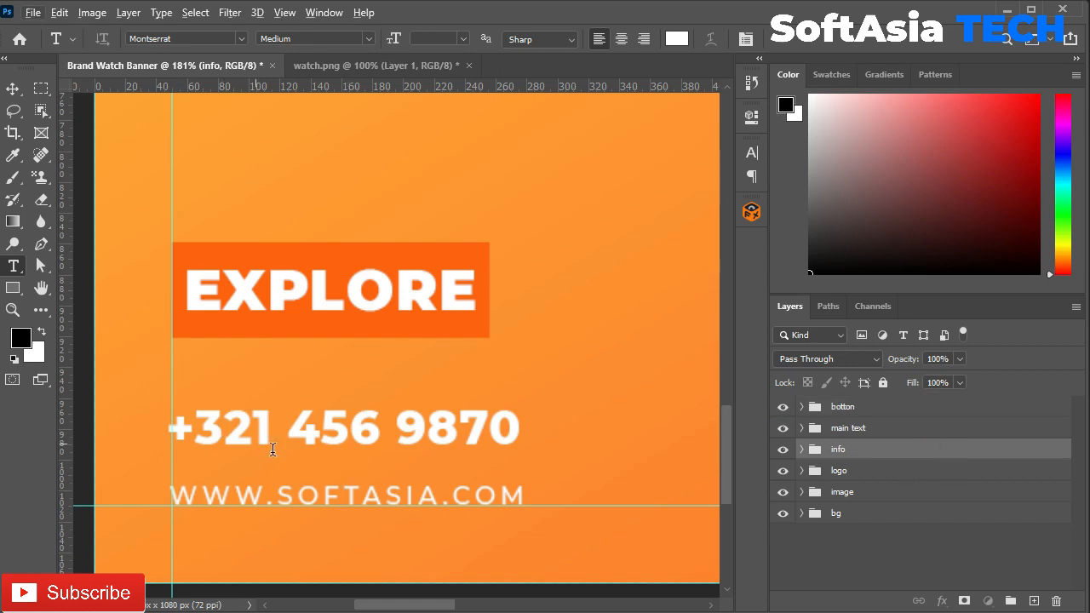
Step: Move the phone number 11 px lower, closer to the website line
key("v")
left_click(499, 426)
left_click_drag(418, 433, 422, 448)
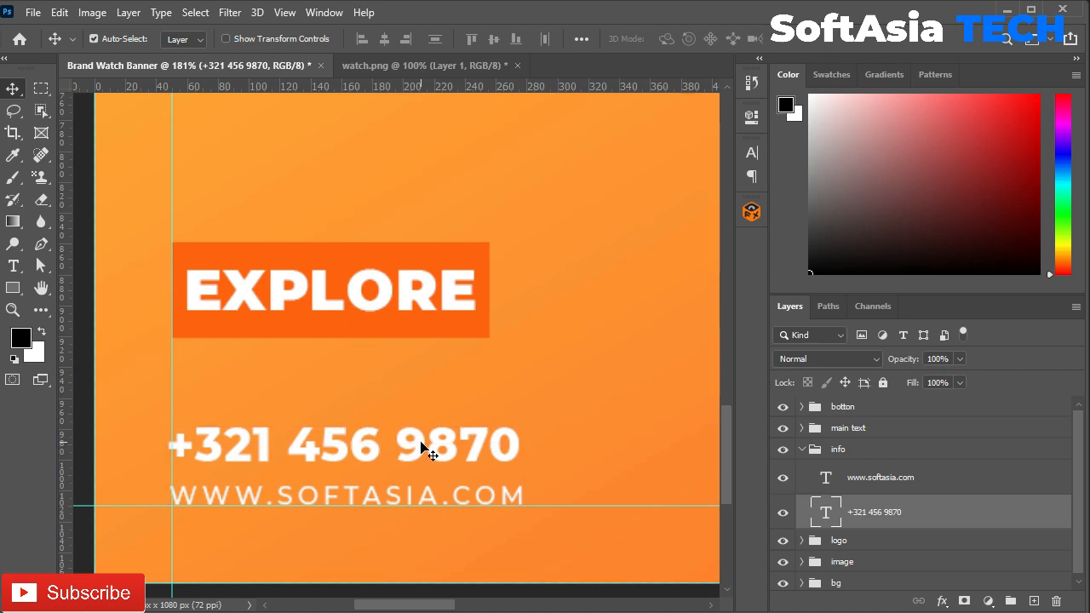
left_click(801, 449)
key("ctrl+0")
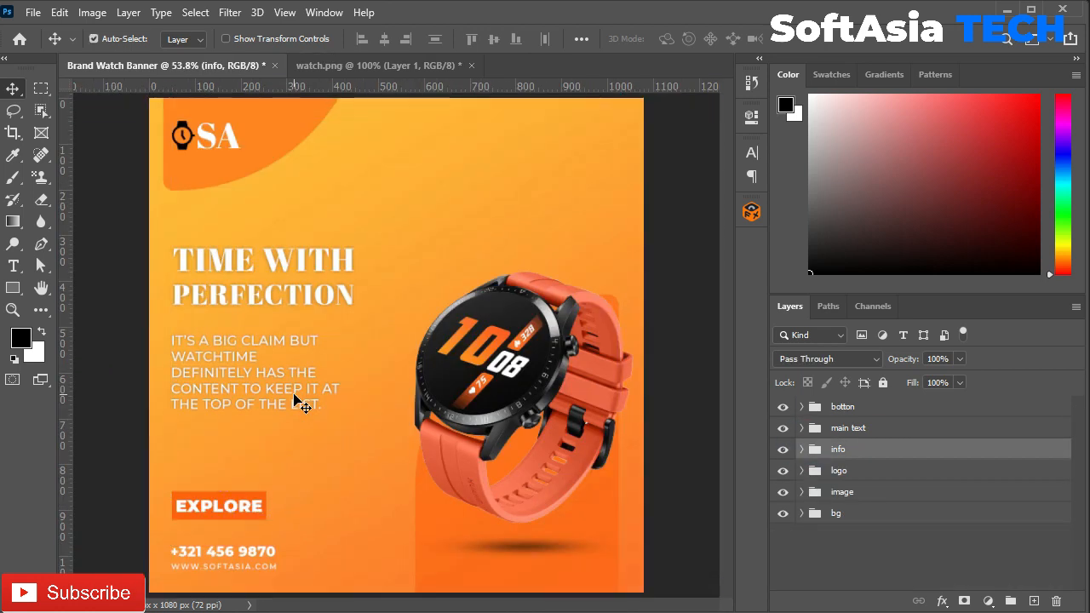
Step: Set the heading's drop shadow size to 5 and spread to 10
scroll(294, 400, "down", 1)
left_click(359, 269)
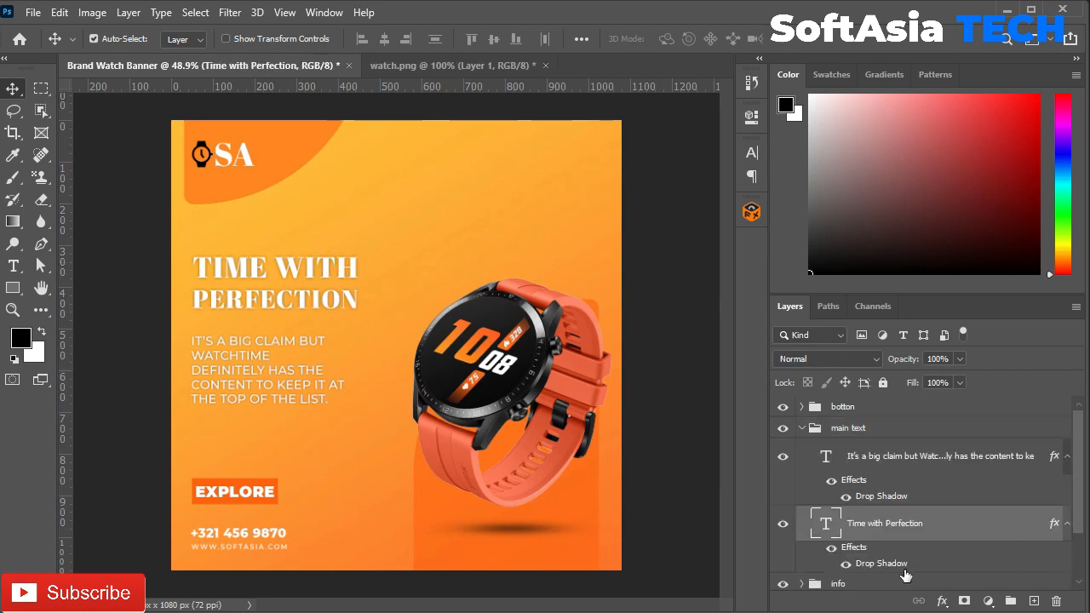
double_click(864, 563)
type("5")
double_click(888, 220)
type("10")
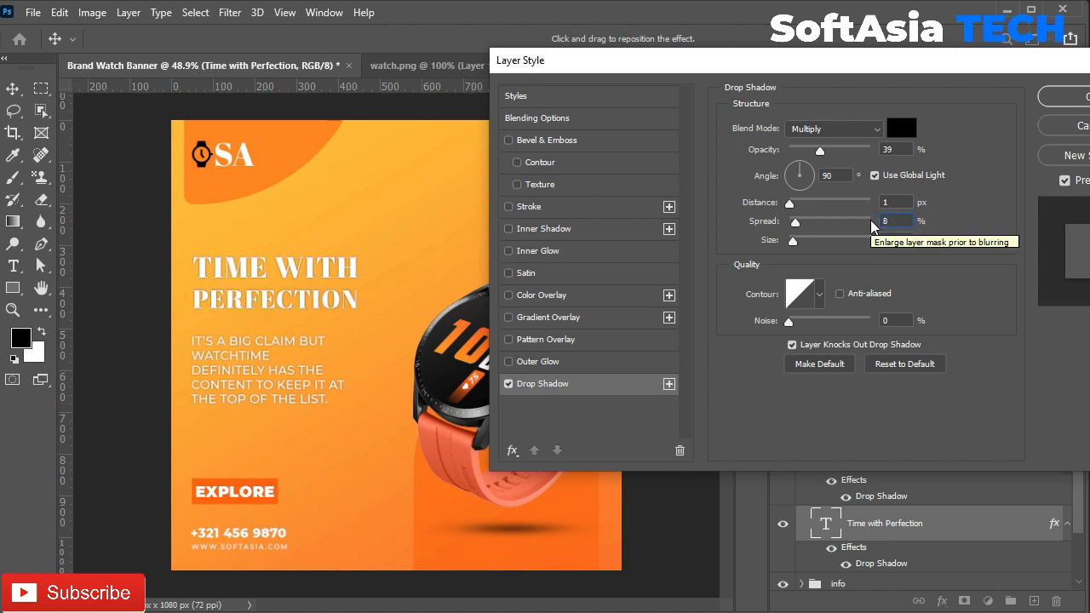
left_click(1064, 96)
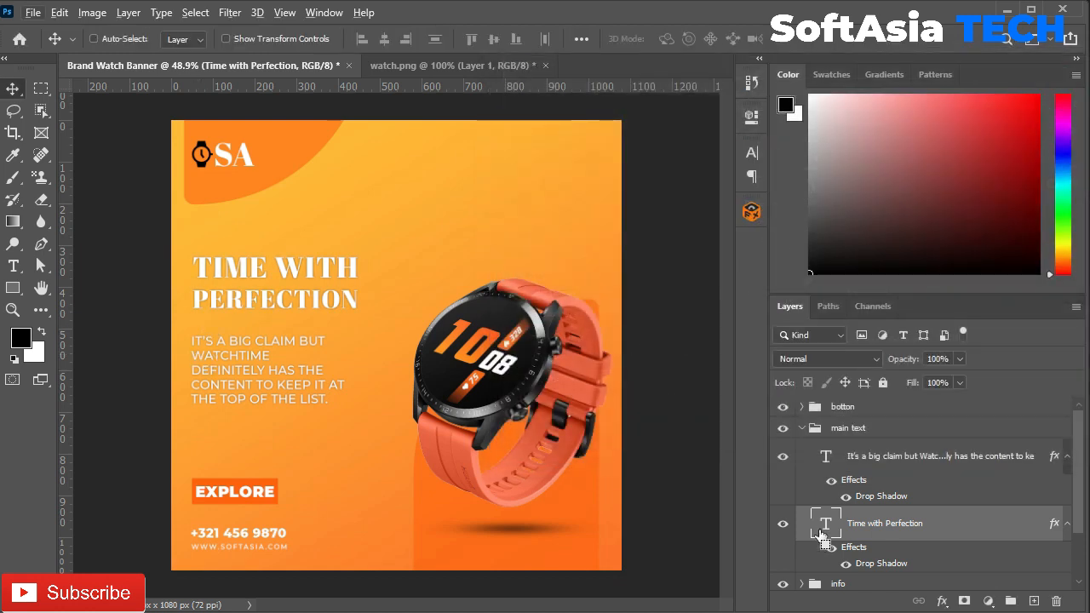
Step: Left-align the body text with the Time with Perfection heading
left_click(821, 531, "ctrl")
left_click(862, 468)
left_click(364, 39)
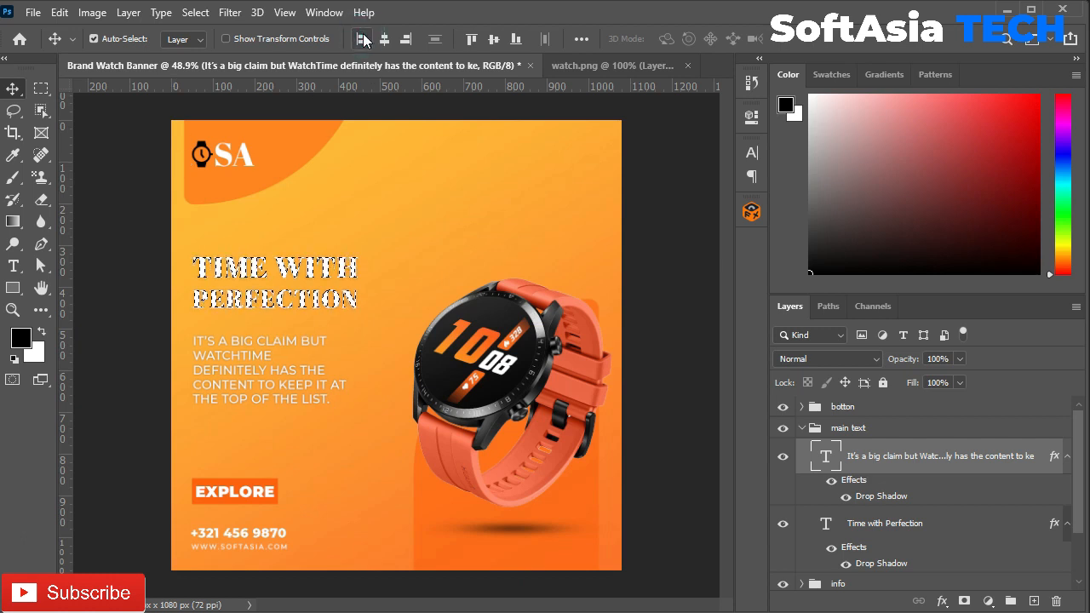
key("ctrl+d")
scroll(258, 334, "up", 6)
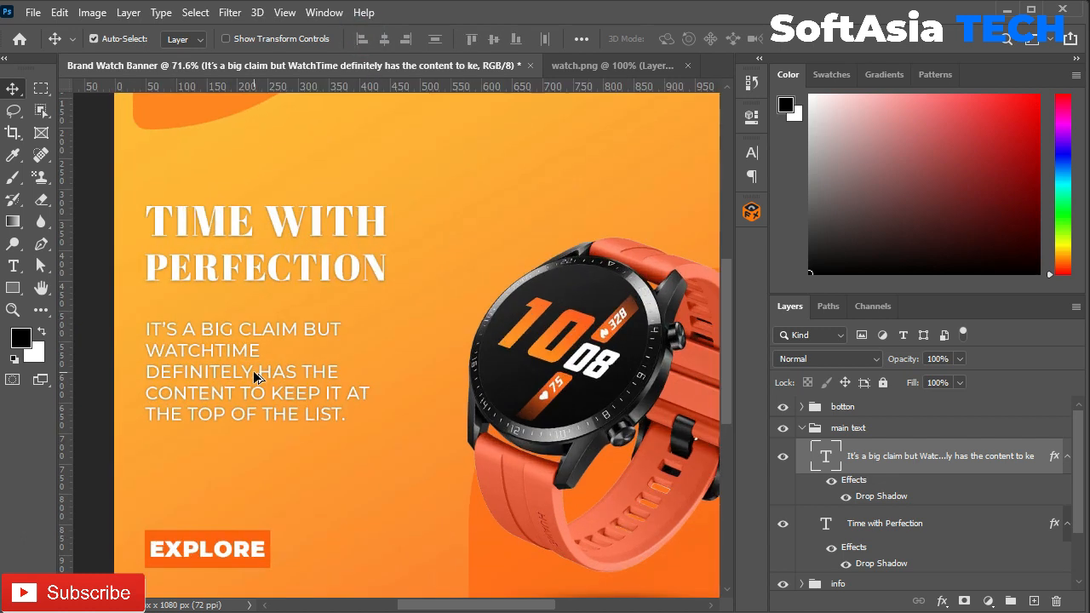
scroll(254, 375, "down", 7)
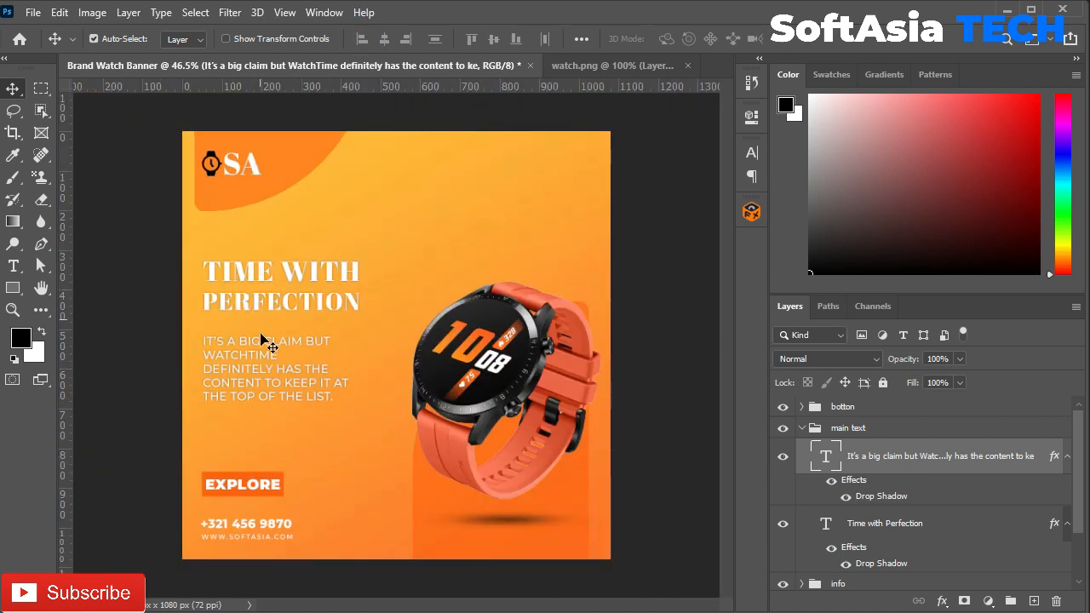
Step: Shrink EXPLORE slightly and centre it horizontally and vertically in the button rectangle
left_click(256, 492)
key("ctrl+t")
left_click_drag(279, 479, 275, 481)
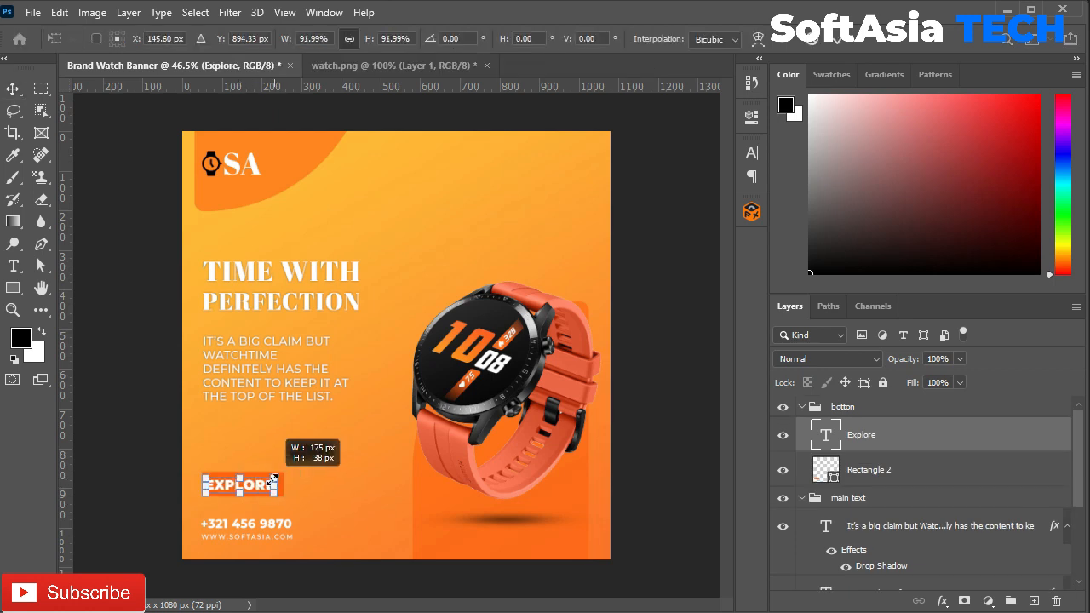
key("Return")
left_click(818, 478, "ctrl")
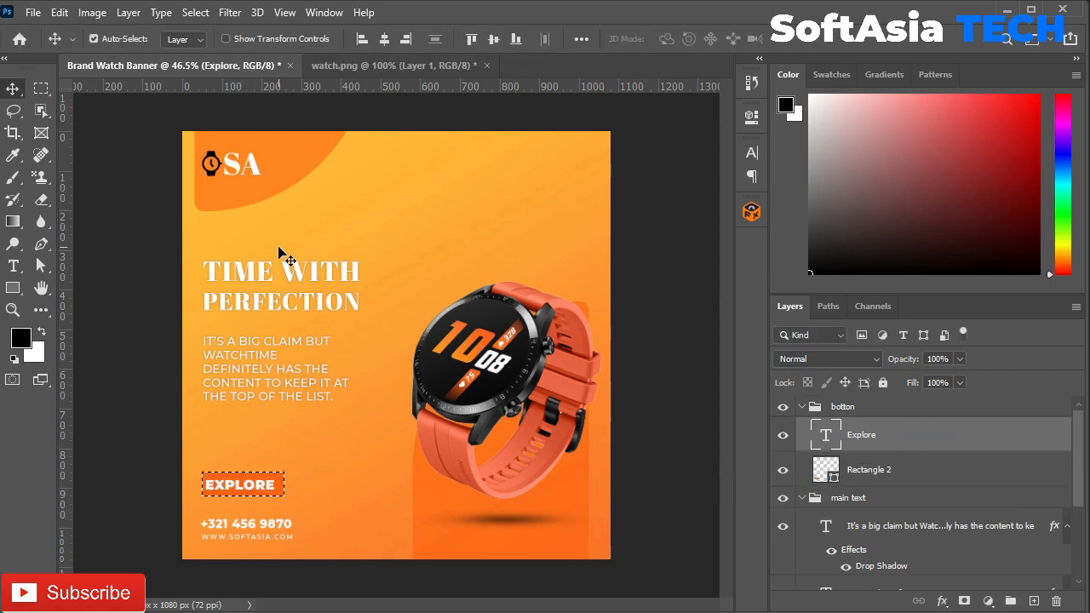
left_click(385, 39)
left_click(493, 38)
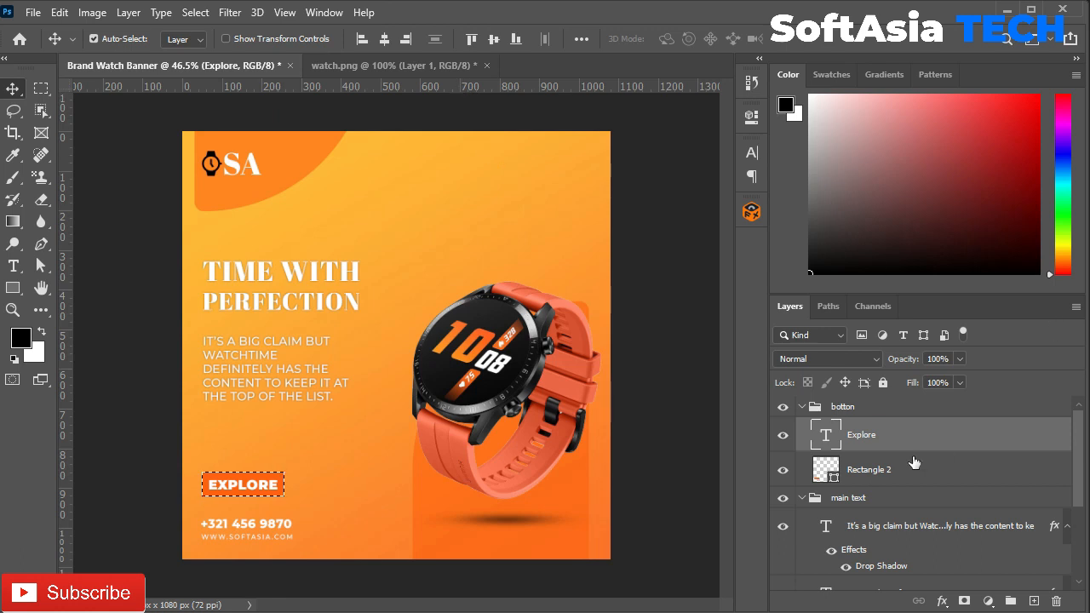
left_click(801, 497)
left_click(801, 406)
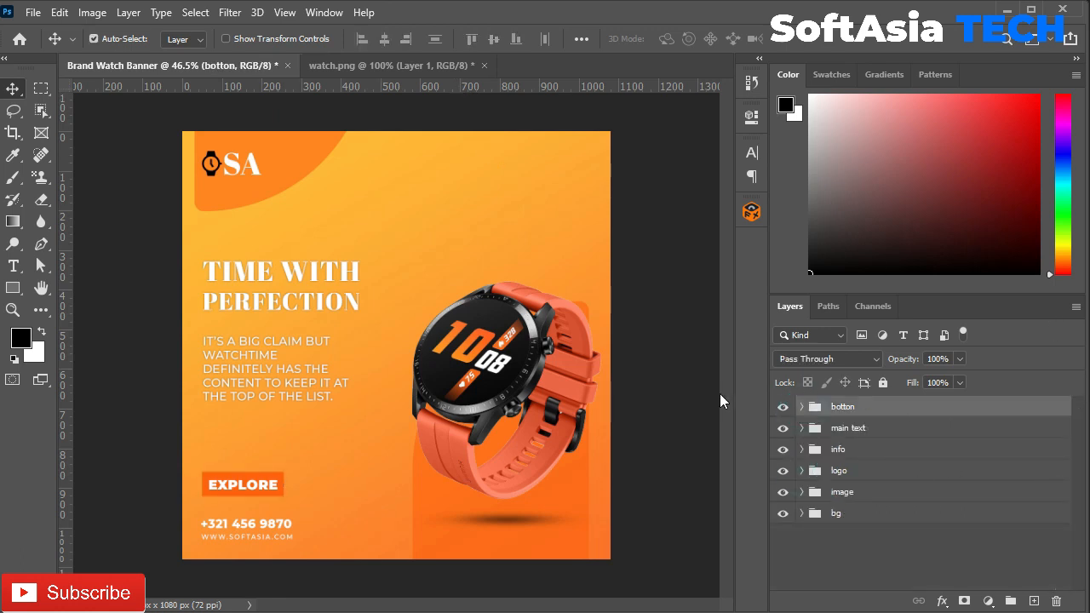
scroll(241, 514, "up", 2)
scroll(238, 533, "down", 2)
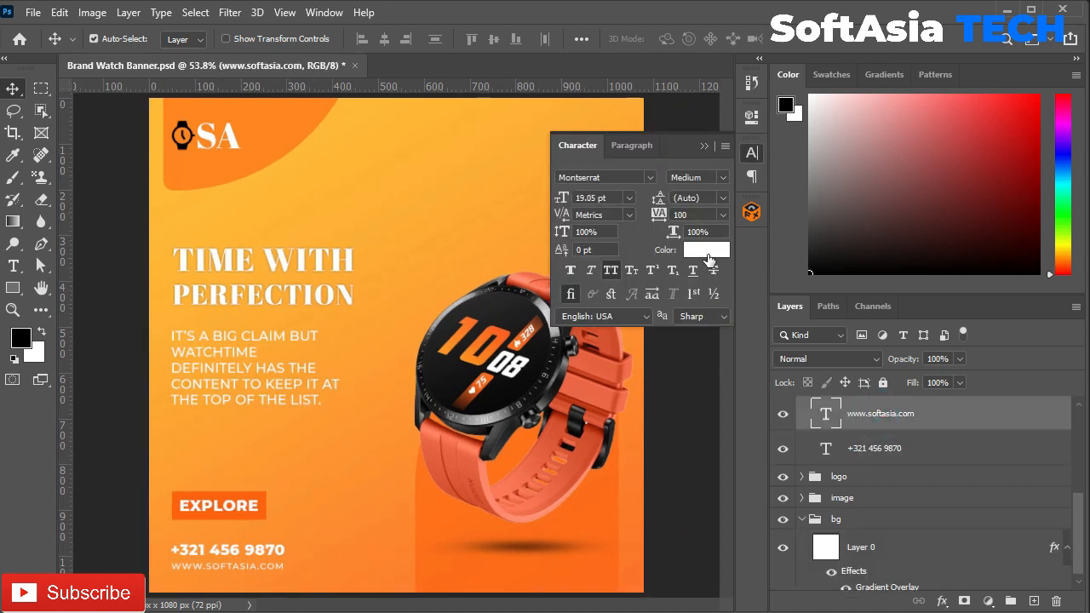
Step: Change the website line's text colour to near-black
left_click(706, 249)
left_click(437, 389)
left_click(644, 521)
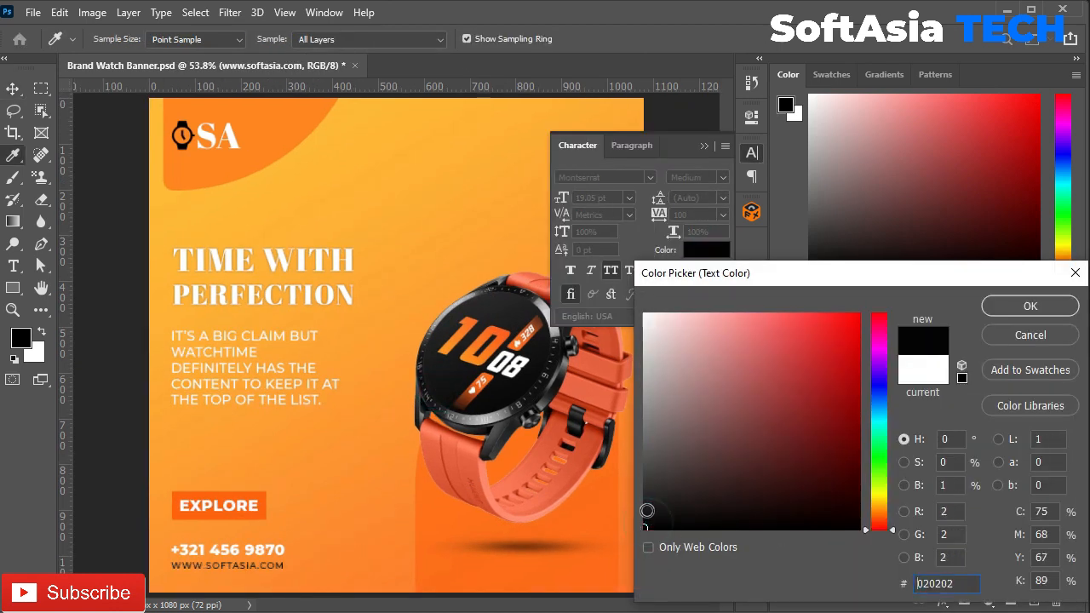
left_click(1030, 306)
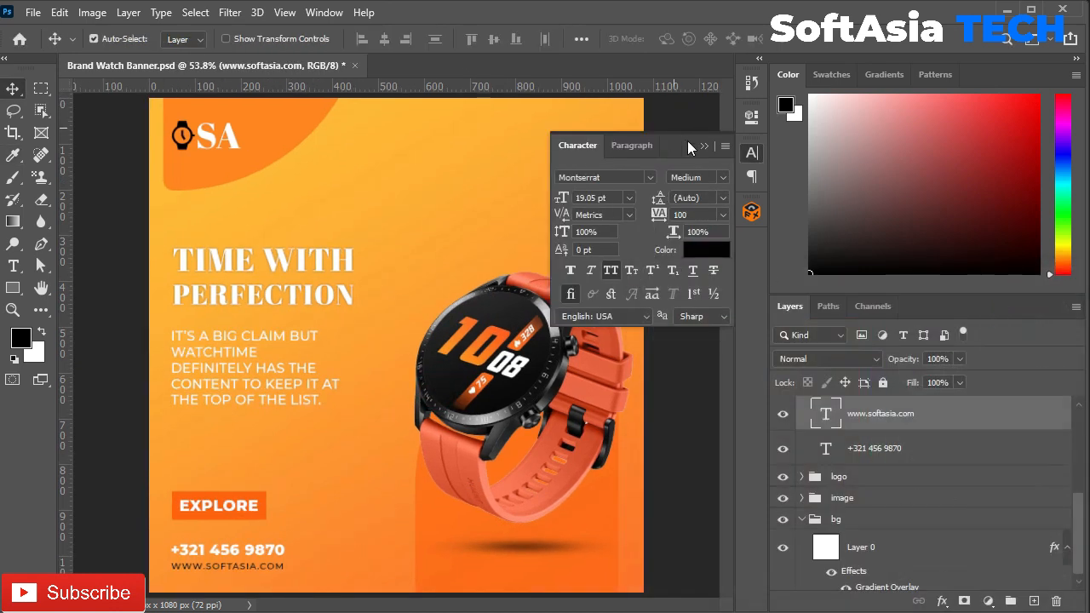
left_click(701, 253)
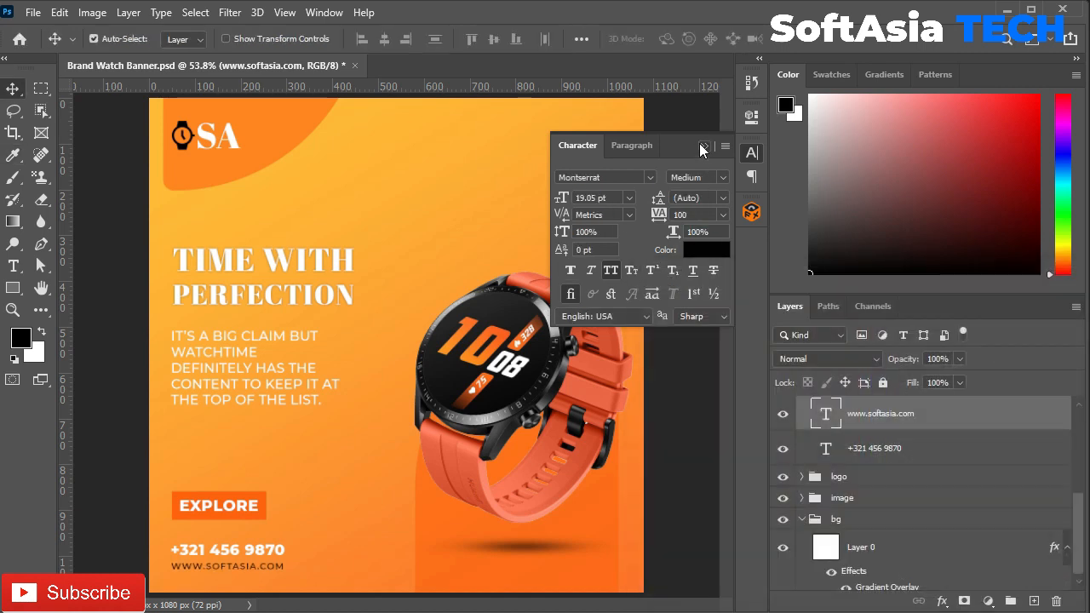
left_click(704, 146)
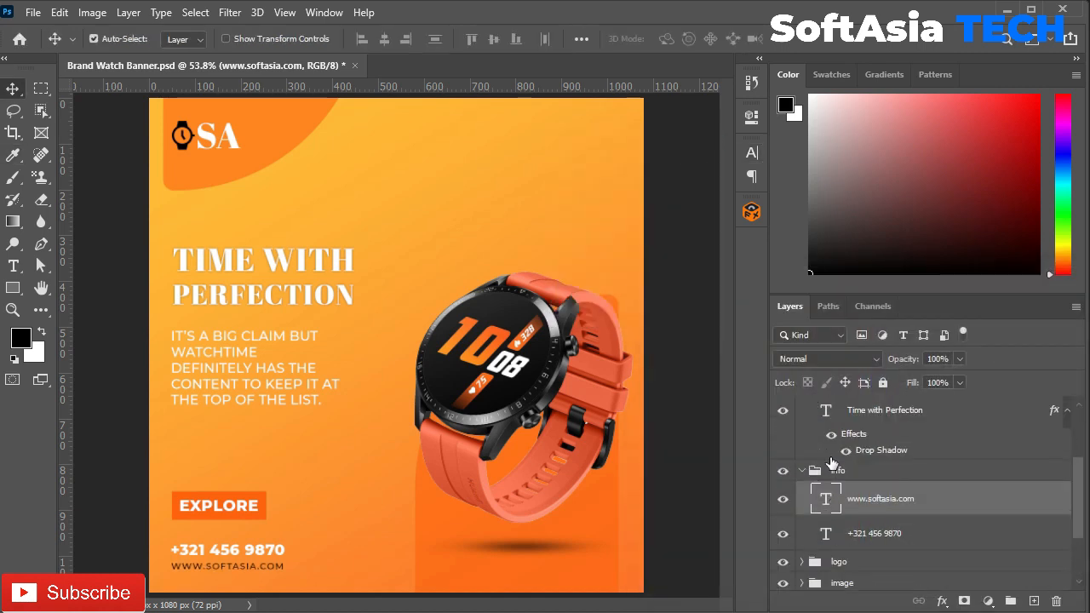
Step: Set the body text colour to black
left_click(803, 474)
left_click(881, 474)
scroll(880, 474, "up", 2)
left_click(858, 462)
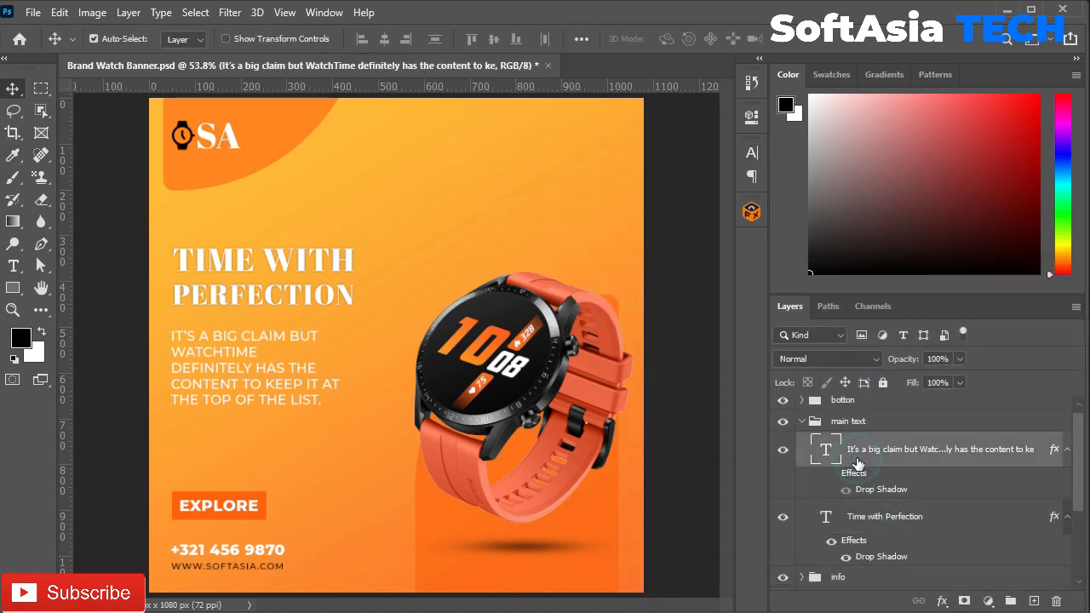
left_click(751, 153)
left_click(706, 249)
left_click(656, 524)
left_click(1006, 308)
left_click(704, 146)
Step: Turn off All Caps on the heading, enlarge it and nudge it right
left_click(904, 516)
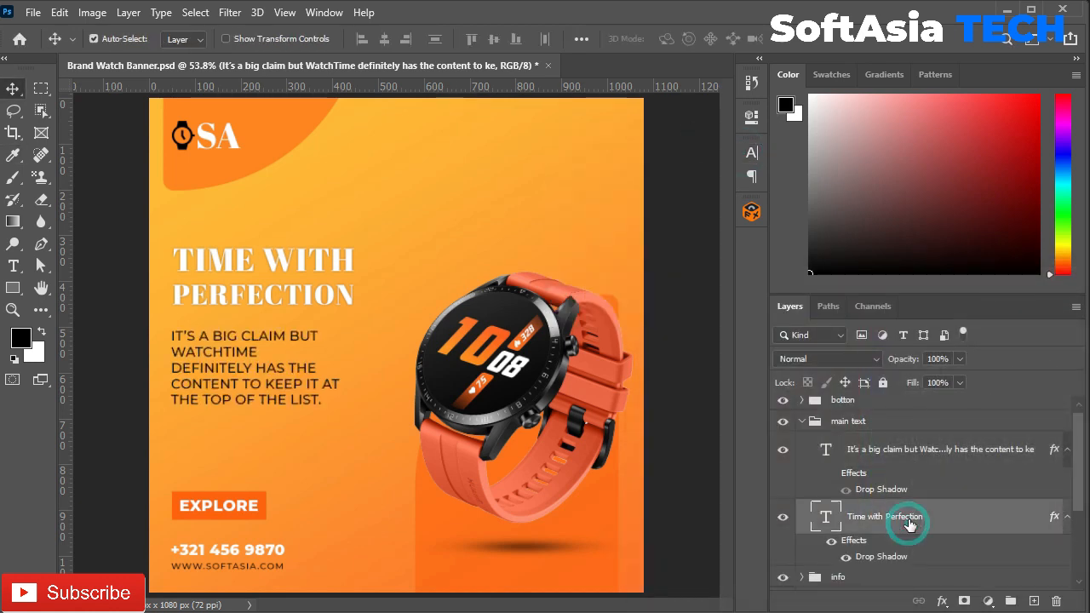
left_click(751, 154)
left_click(610, 270)
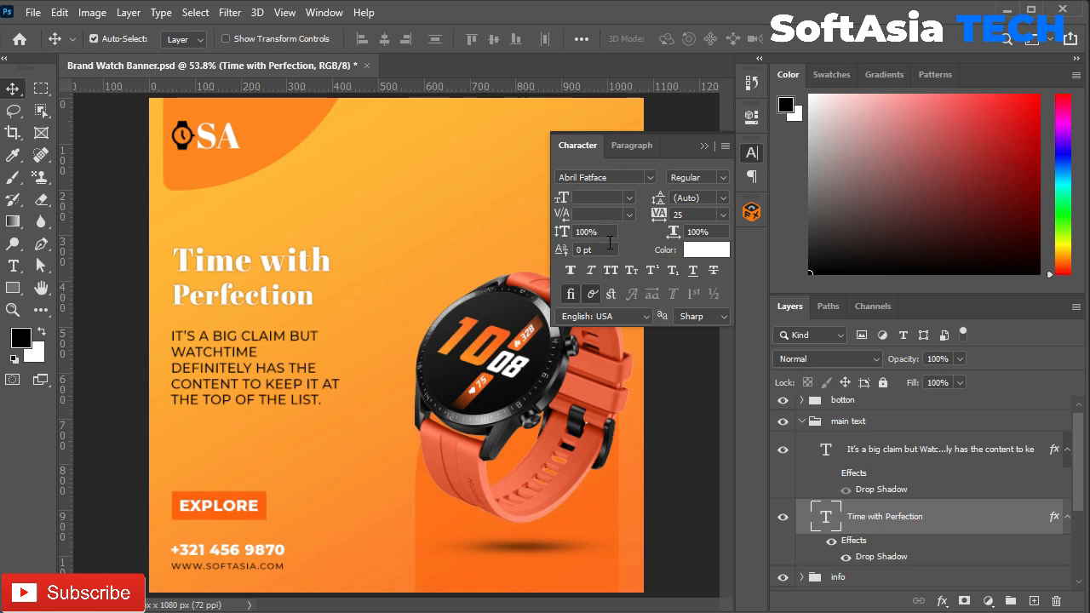
left_click(705, 145)
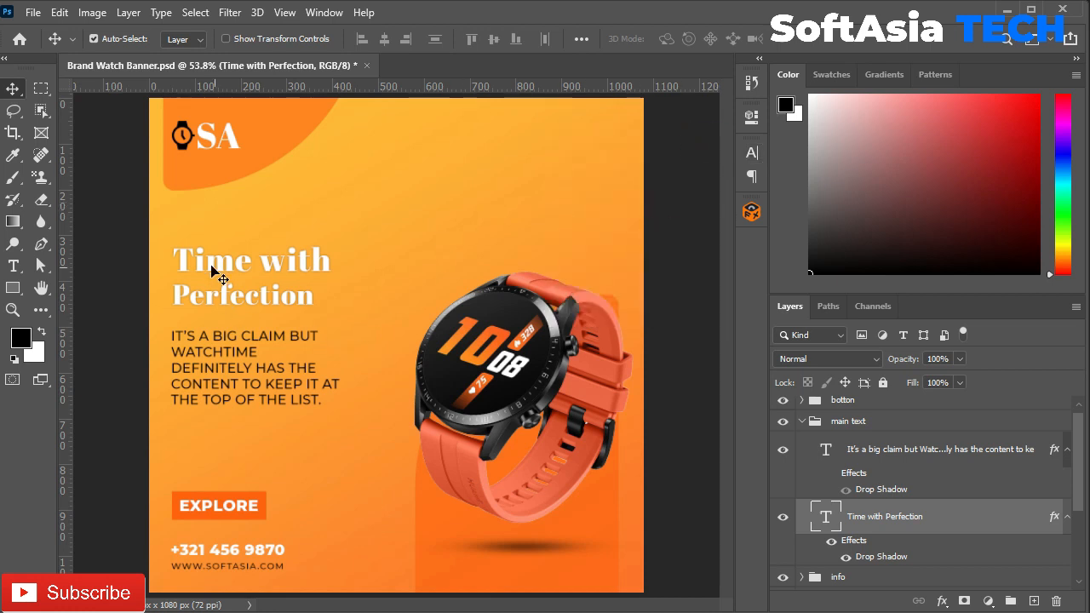
key("ctrl+t")
left_click_drag(331, 245, 383, 233)
left_click(835, 41)
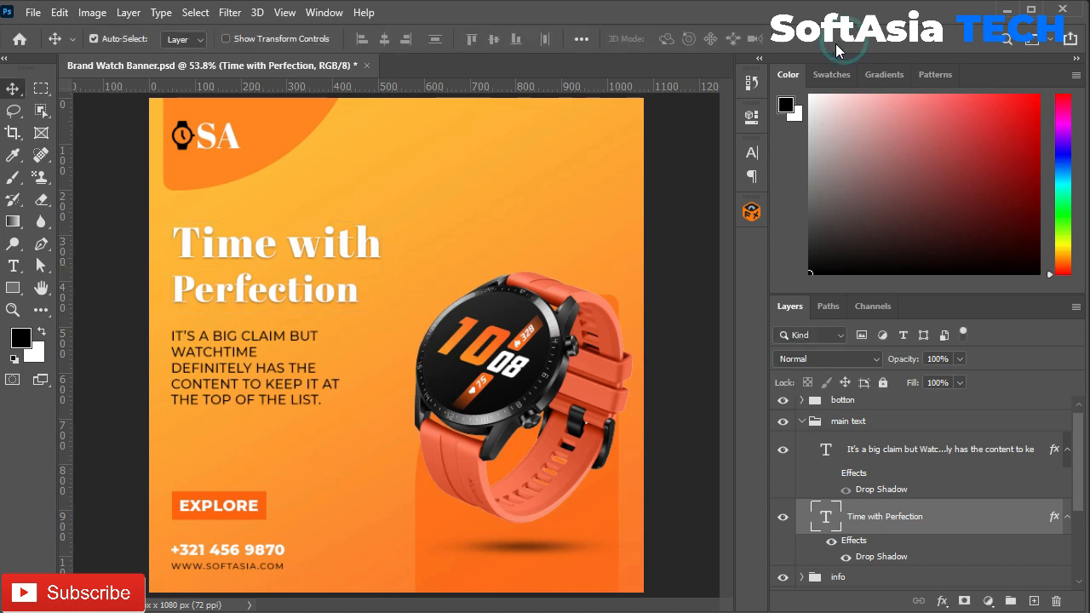
mouse_move(245, 251)
left_mouse_down()
mouse_move(251, 264)
mouse_move(248, 252)
left_mouse_up()
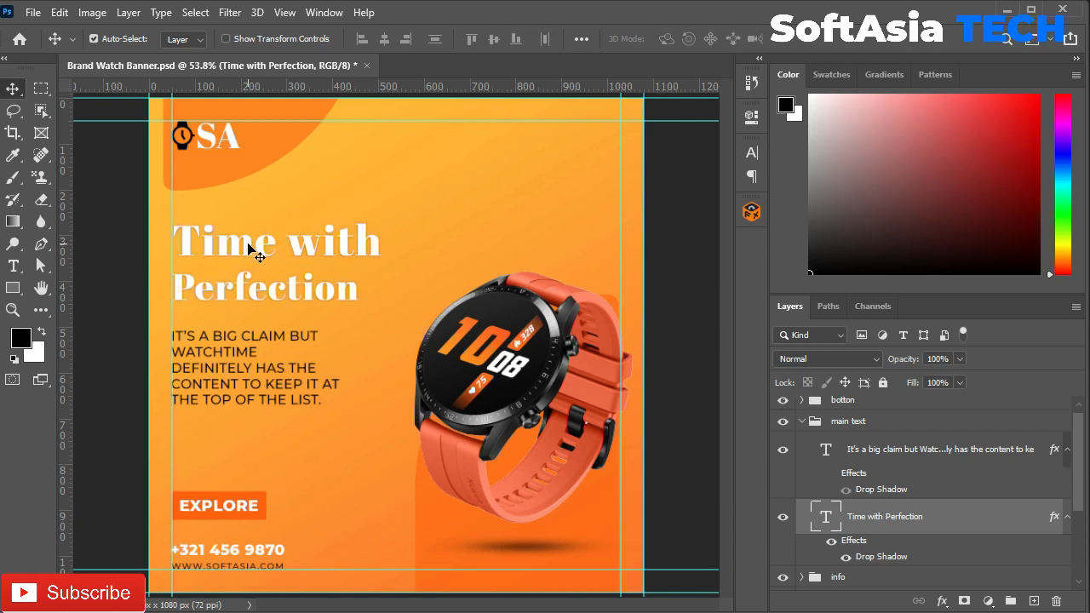
Step: Move the body paragraph up about 10 px
scroll(206, 271, "up", 2)
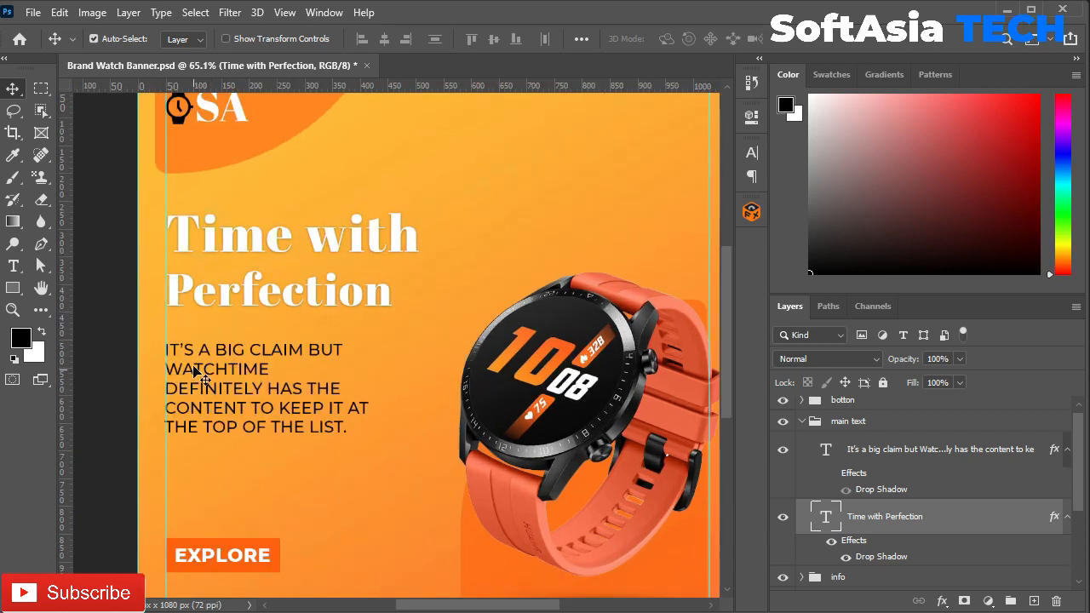
left_click_drag(217, 357, 217, 349)
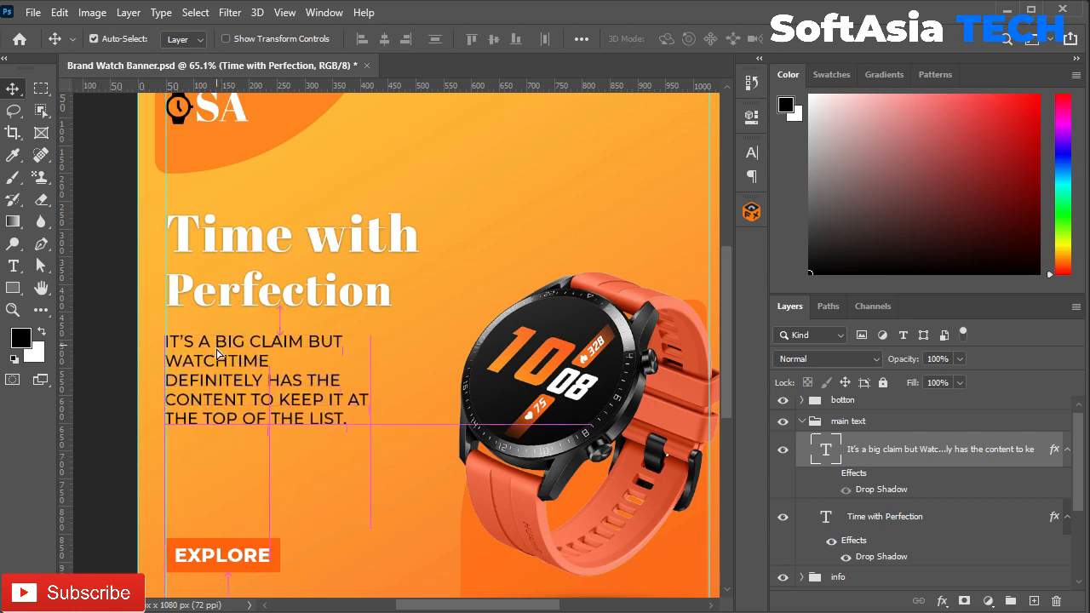
scroll(229, 492, "down", 3)
scroll(228, 492, "up", 2)
left_click(801, 420)
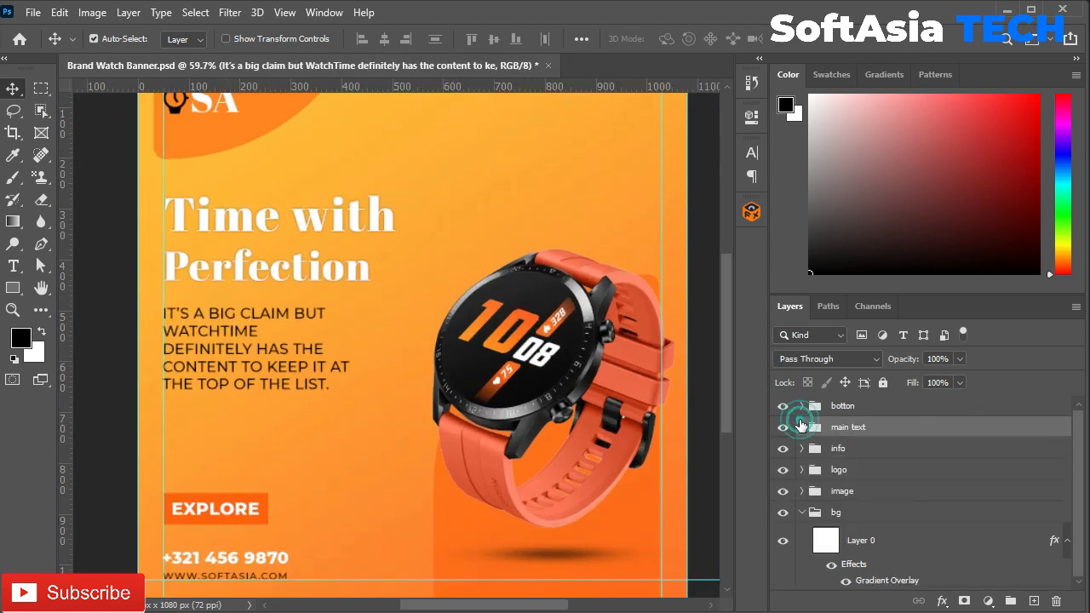
Step: Give the botton group a soft drop shadow
double_click(860, 415)
left_click(528, 365)
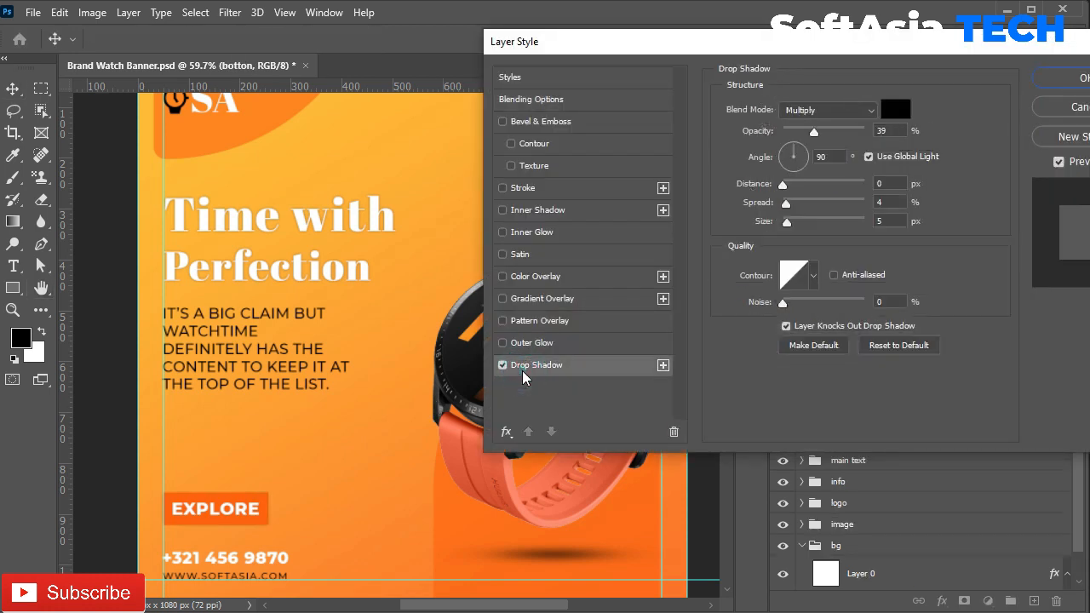
mouse_move(782, 184)
left_mouse_down()
mouse_move(788, 223)
mouse_move(782, 184)
left_mouse_up()
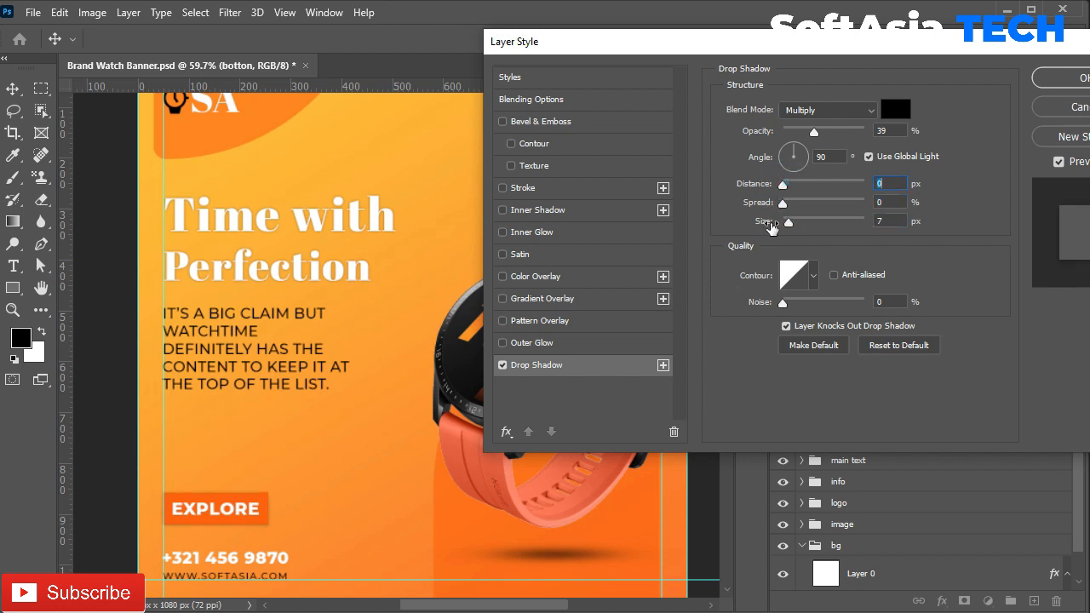
left_click(1081, 78)
left_click(1067, 408)
Step: Scale the info group's phone and website lines up to about 109%
scroll(605, 458, "down", 1)
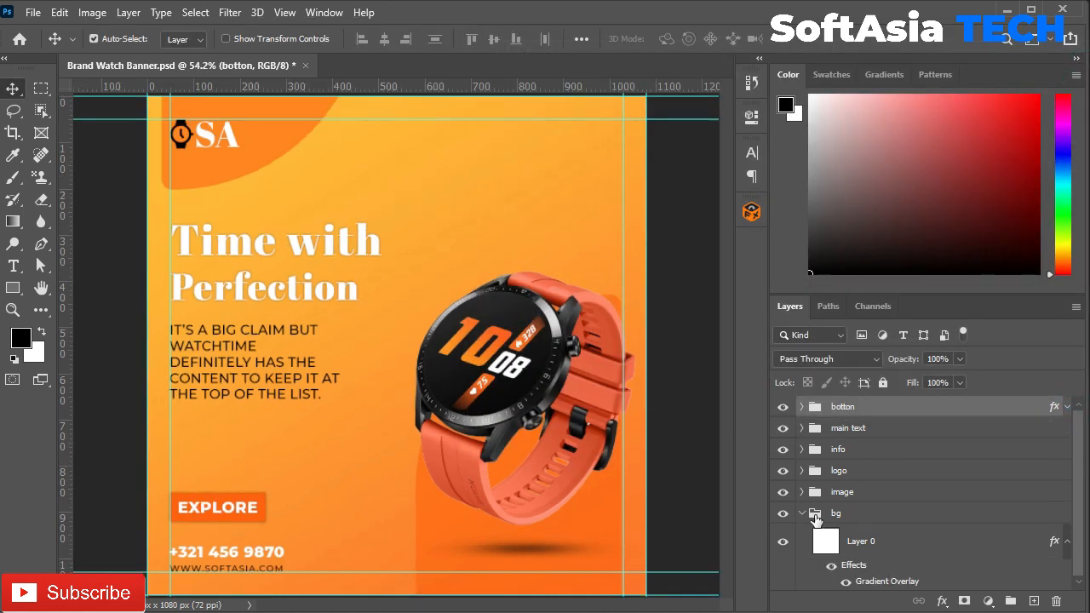
left_click(801, 513)
scroll(436, 388, "down", 1)
scroll(436, 388, "up", 2)
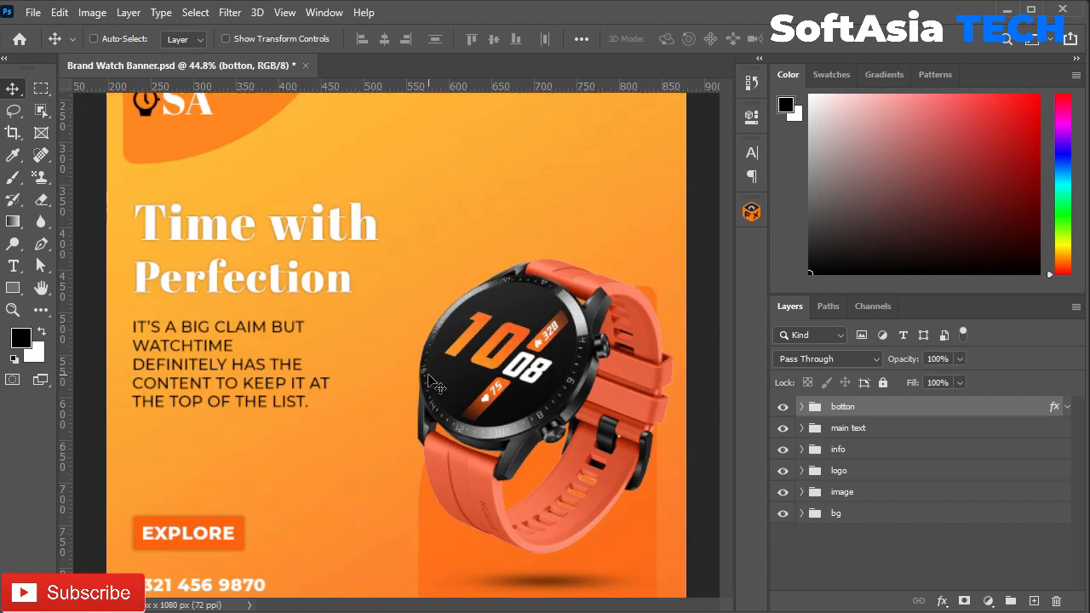
scroll(436, 387, "down", 1)
scroll(383, 380, "down", 2)
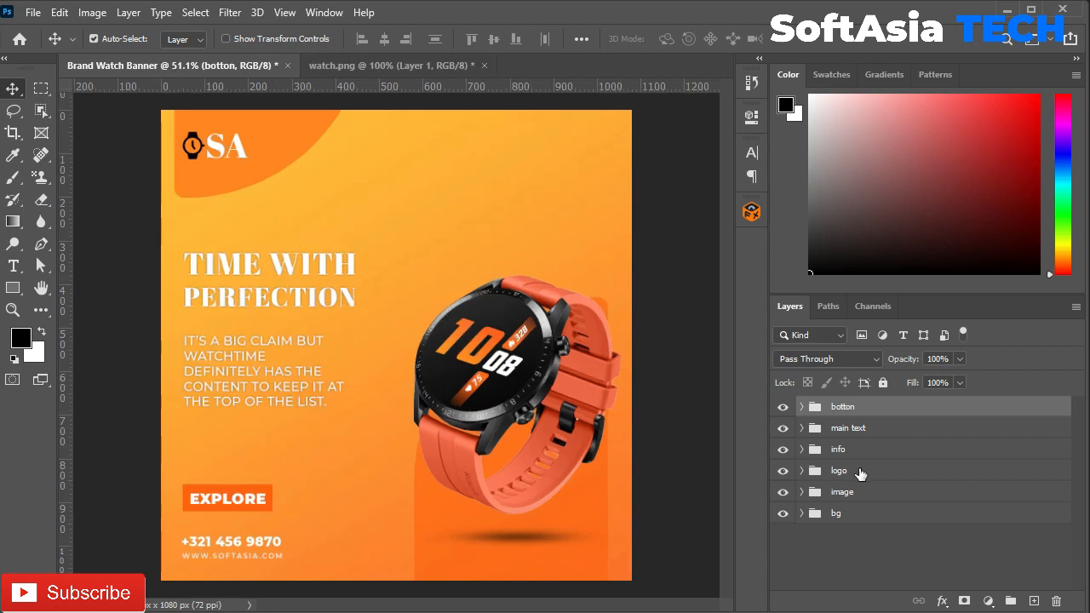
left_click(851, 450)
key("ctrl+t")
left_click_drag(278, 534, 290, 535)
left_click(833, 41)
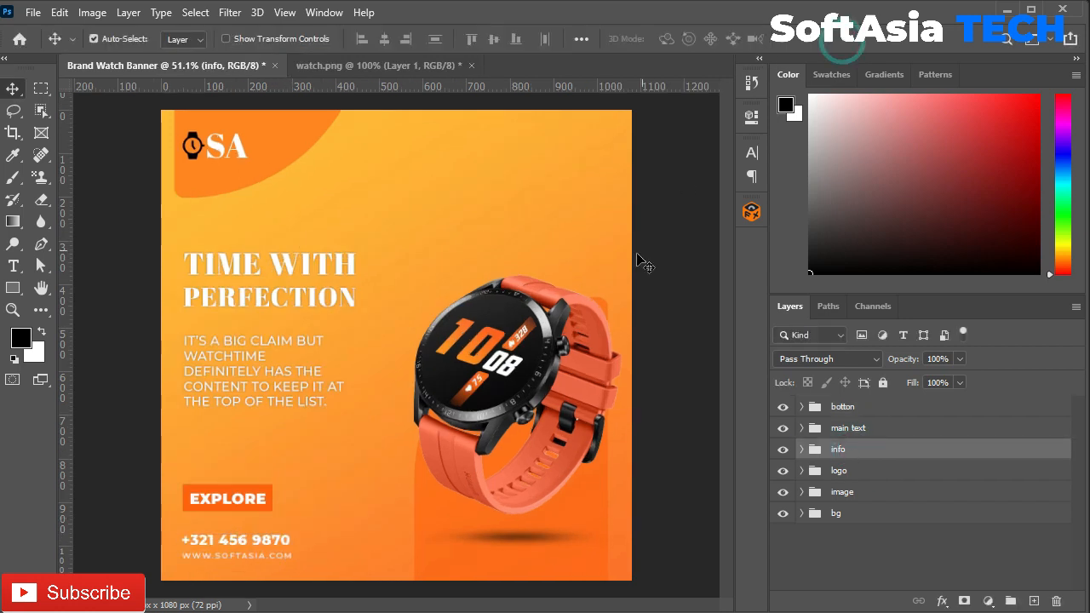
key("ctrl+plus")
key("ctrl+0")
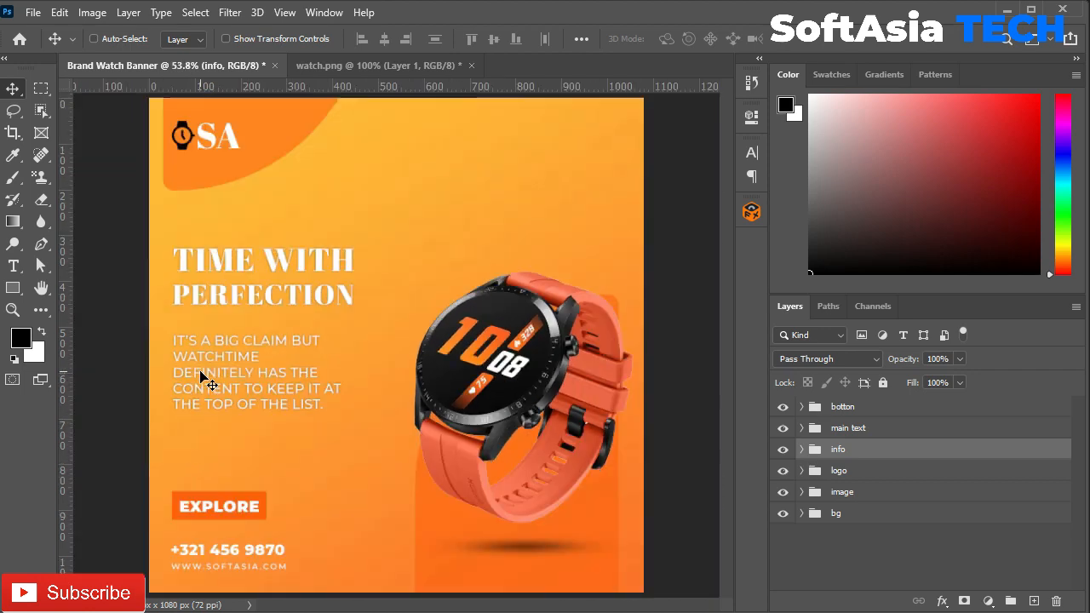